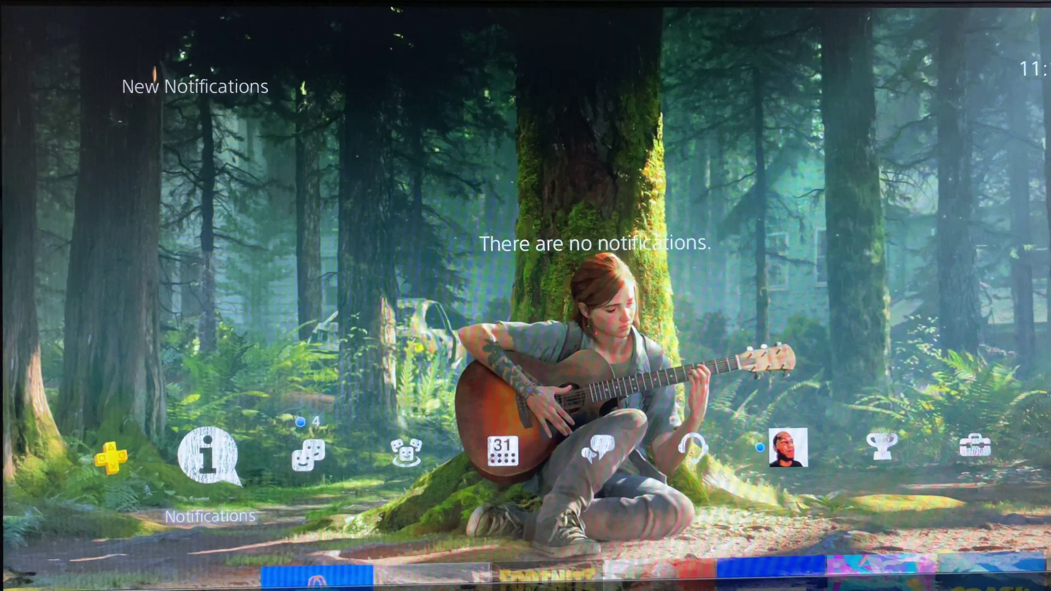
Step: On the PS4, go from Notifications to Settings and enter System, where Enable HDCP is unchecked
key("Escape")
key("Right")
key("Right")
key("Right")
key("Right")
key("Right")
key("Right")
key("Right")
key("Right")
key("Right")
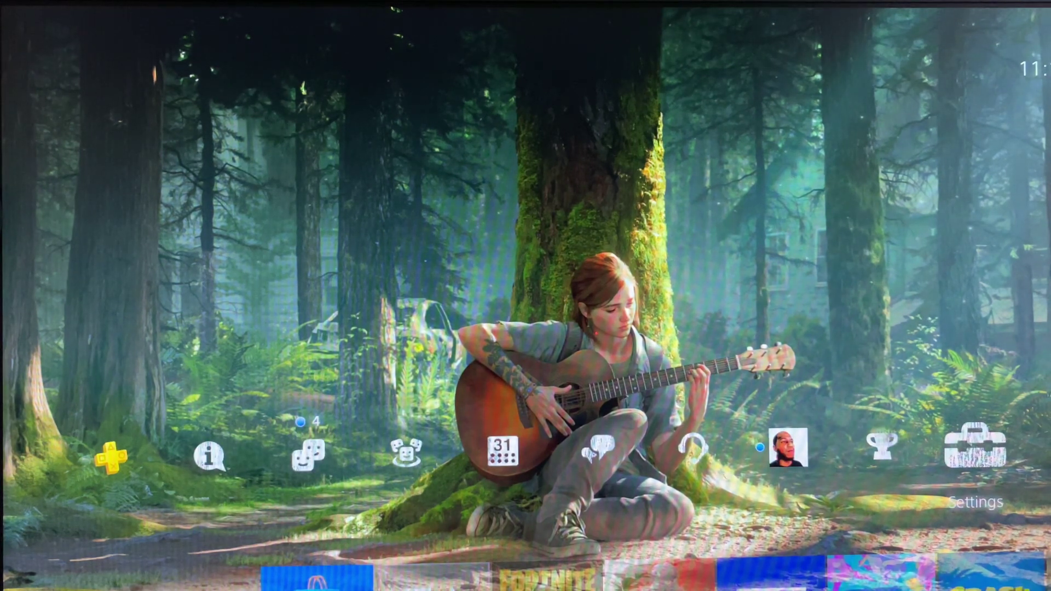
key("Return")
key("Down")
key("Down")
key("Down")
key("Down")
key("Down")
key("Down")
key("Down")
key("Down")
key("Down")
key("Down")
key("Down")
key("Down")
key("Down")
key("Down")
key("Down")
key("Down")
key("Down")
key("Down")
key("Return")
key("Down")
key("Down")
key("Down")
key("Down")
key("Down")
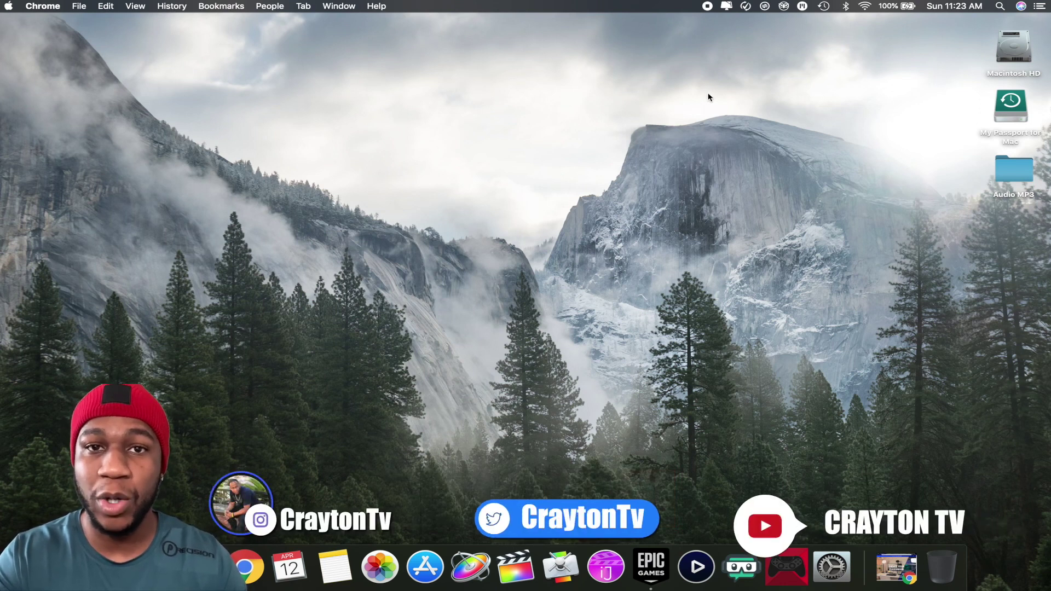
Step: Bring Chrome back and go to the Elgato Downloads page
left_click(896, 568)
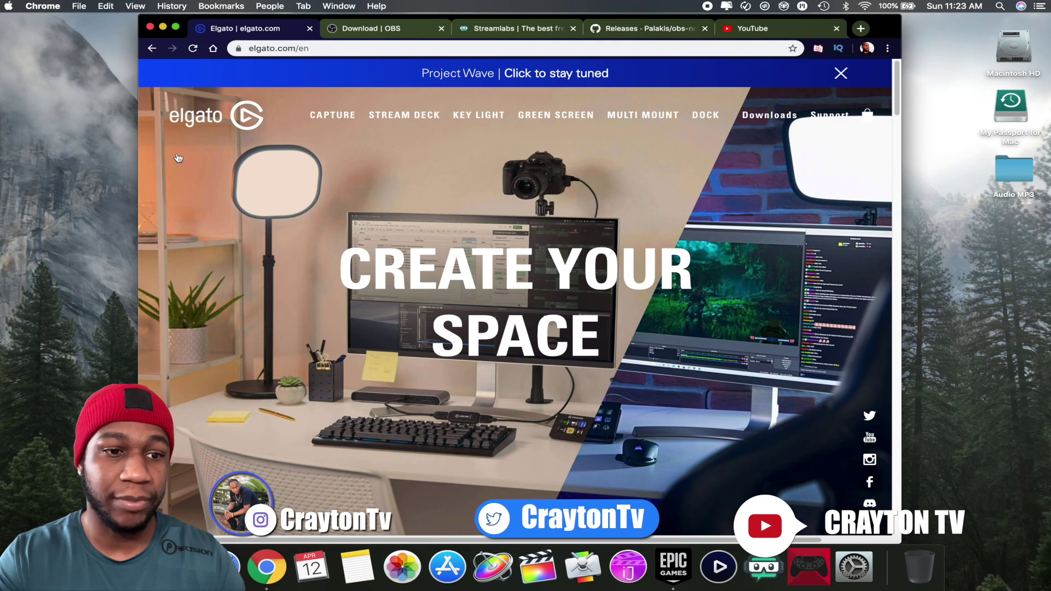
mouse_move(556, 115)
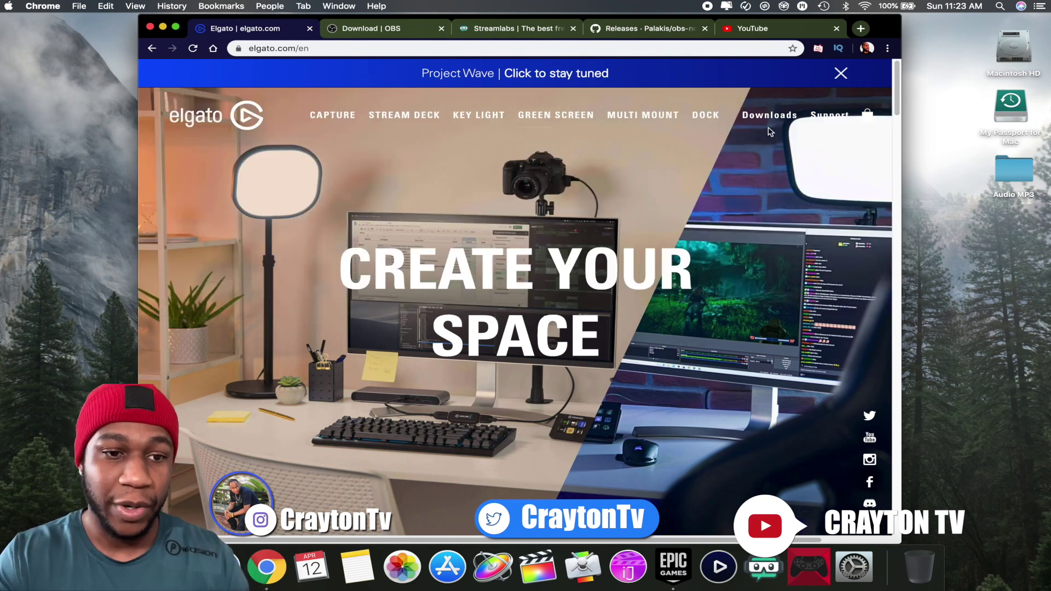
left_click(772, 119)
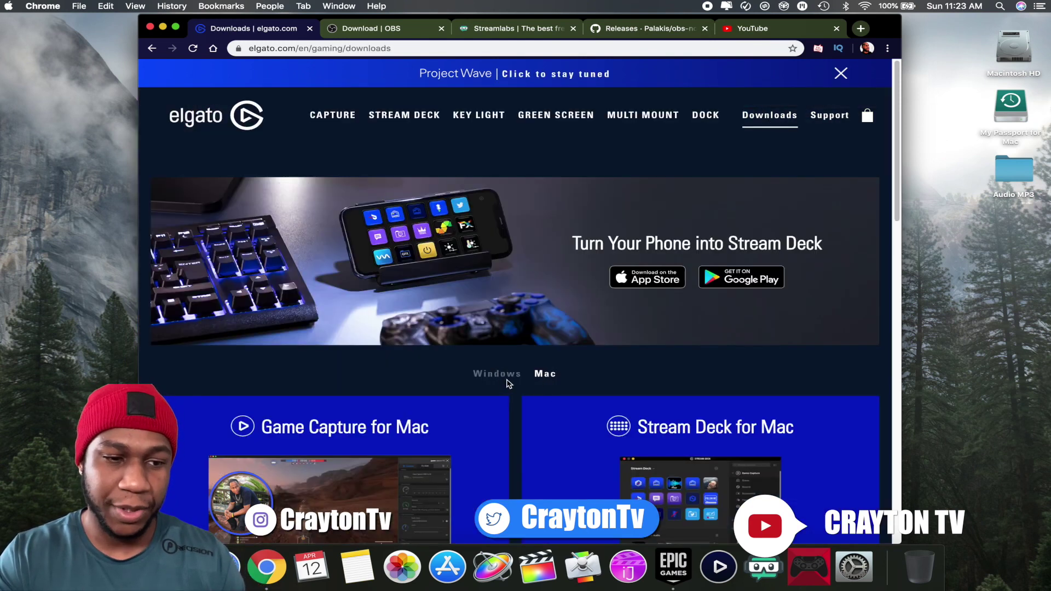
Step: Toggle the downloads filter from Windows back to Mac and browse the Mac apps list
left_click(499, 376)
left_click(544, 377)
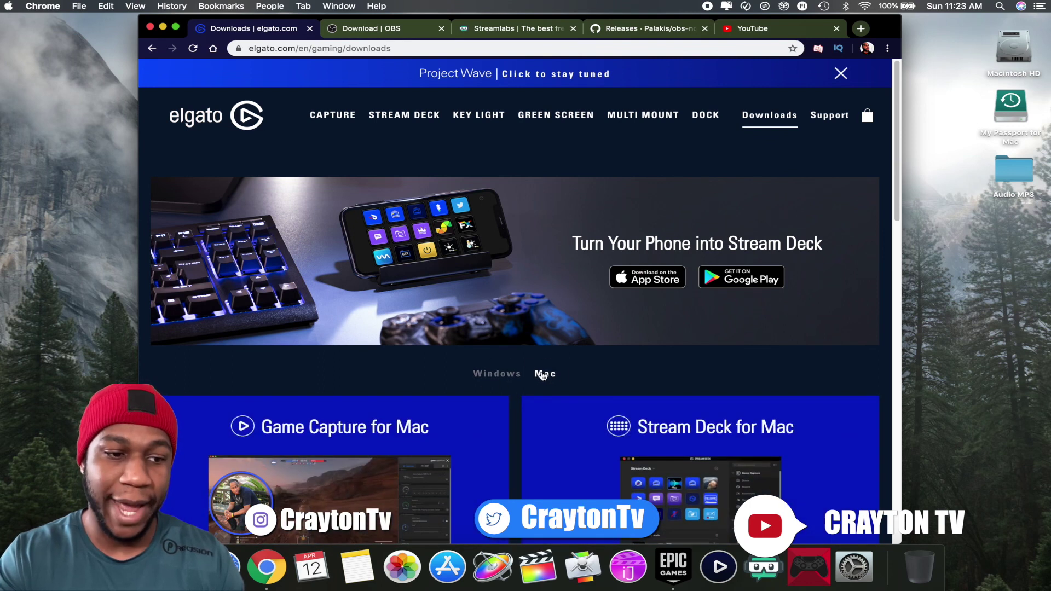
scroll(403, 370, "down", 5)
scroll(311, 265, "up", 2)
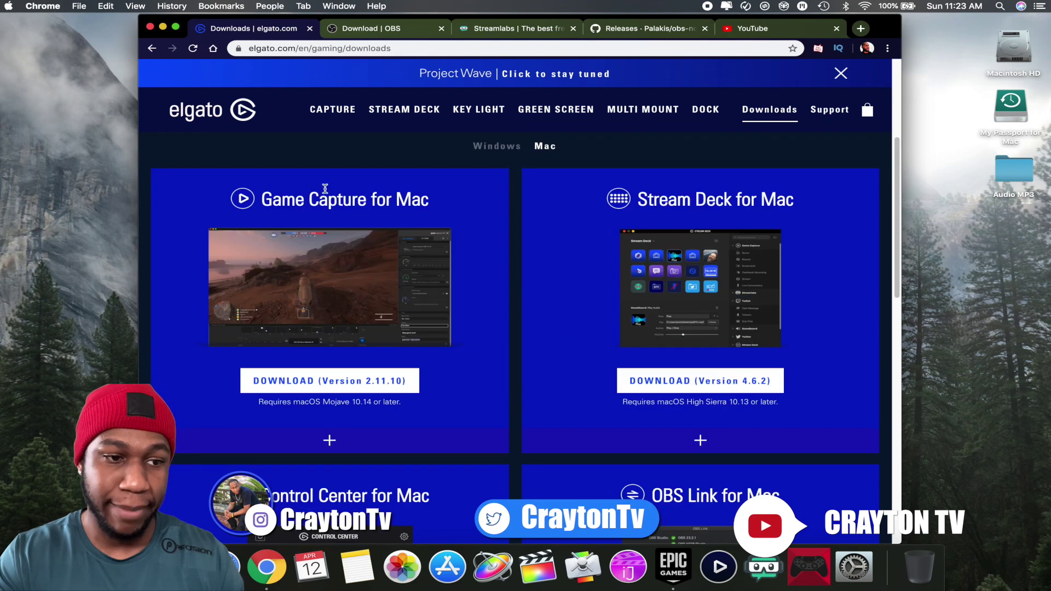
scroll(712, 219, "down", 5)
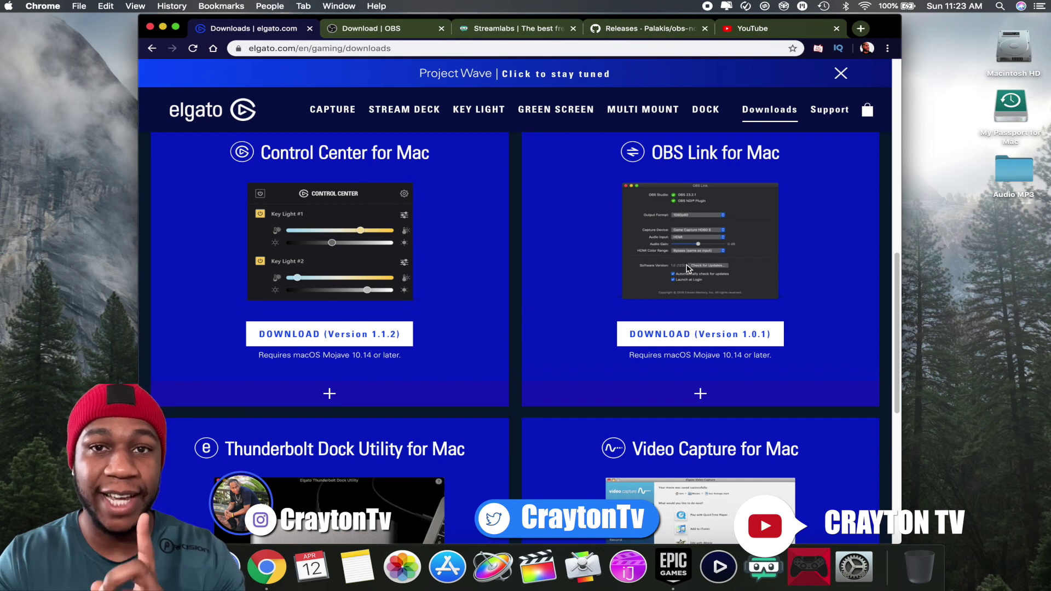
scroll(521, 238, "up", 2)
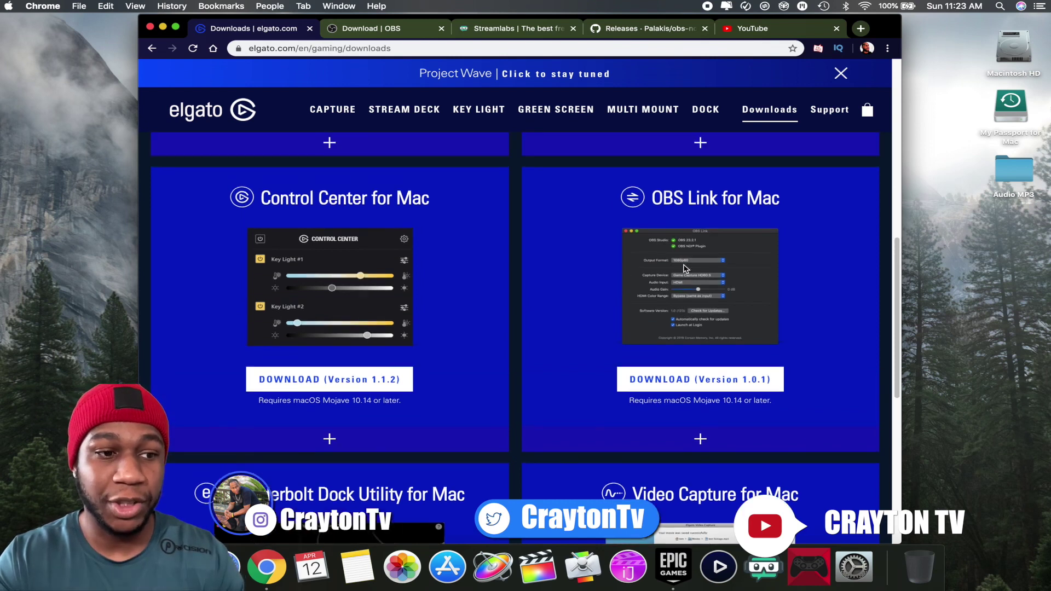
scroll(329, 300, "up", 4)
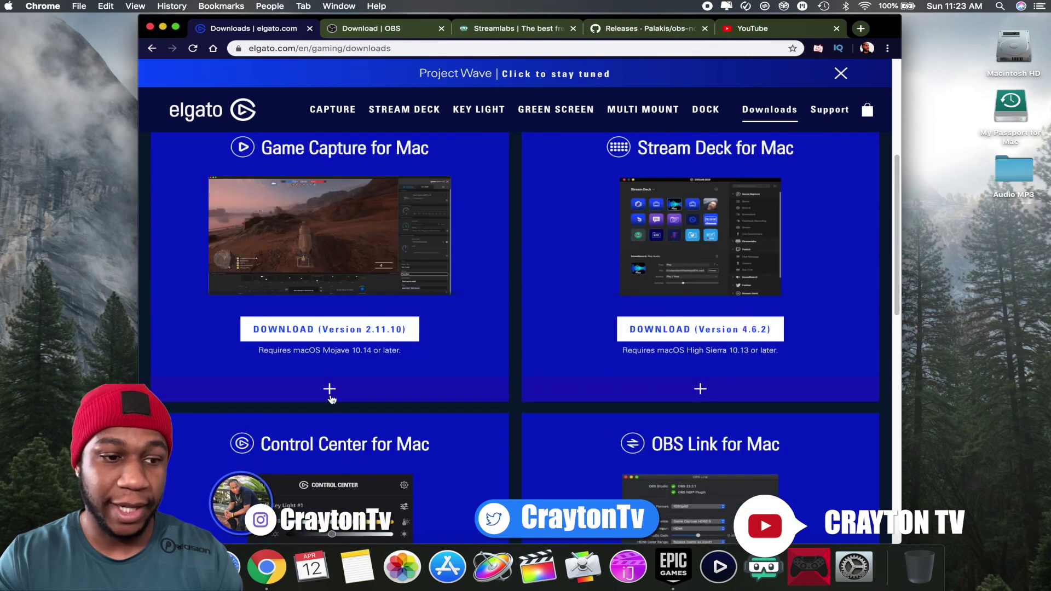
Step: Expand Game Capture for Mac to show its version history and HD60, HD60 S, HD60 S+ compatibility
left_click(329, 389)
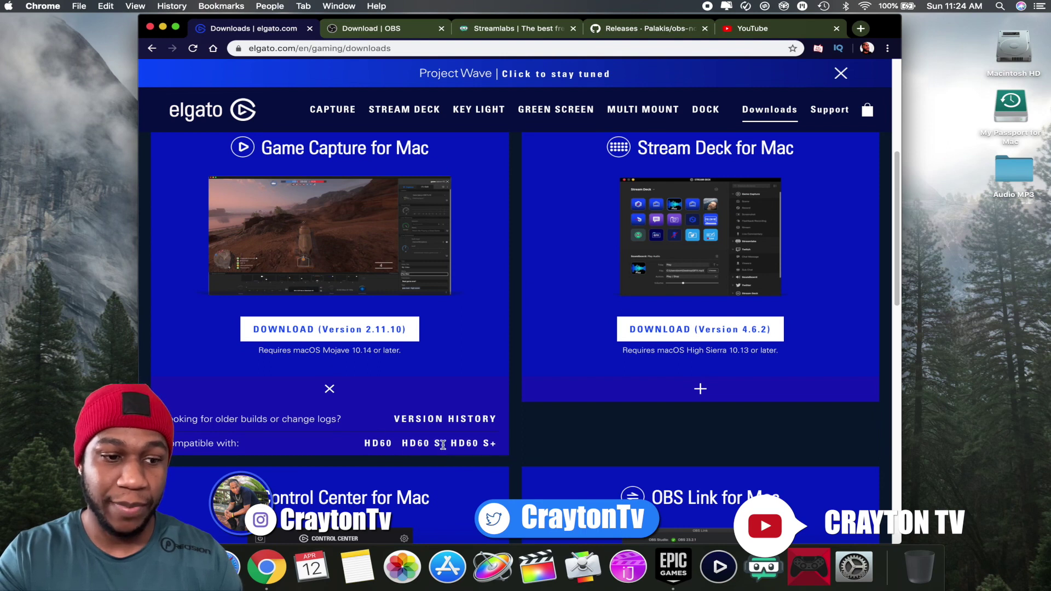
scroll(443, 378, "down", 5)
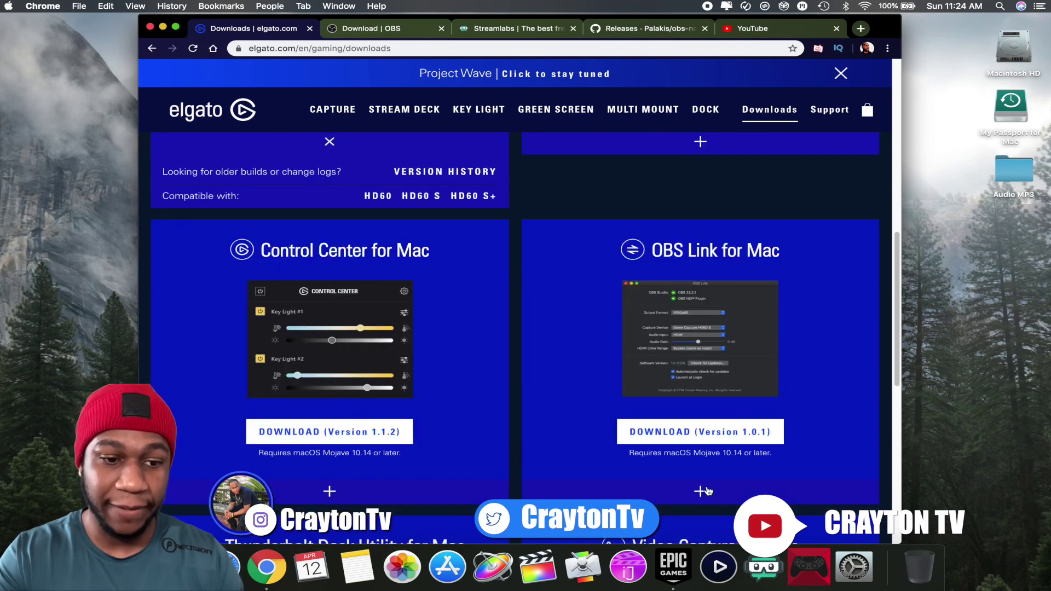
Step: Scroll the Downloads page to review the OBS Link for Mac card and its HD60 S compatibility
scroll(805, 474, "down", 2)
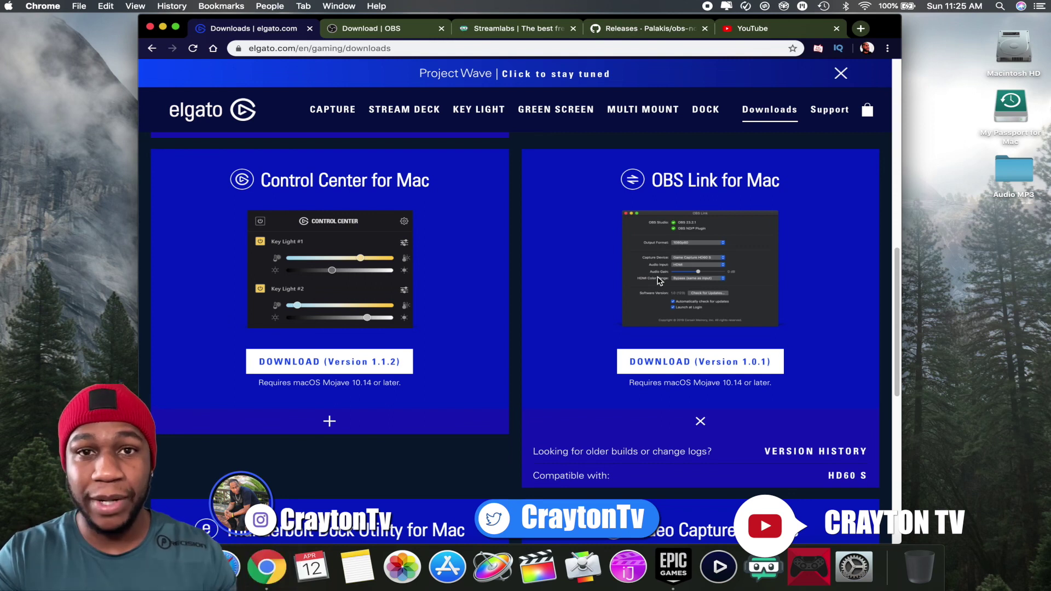
scroll(594, 302, "up", 2)
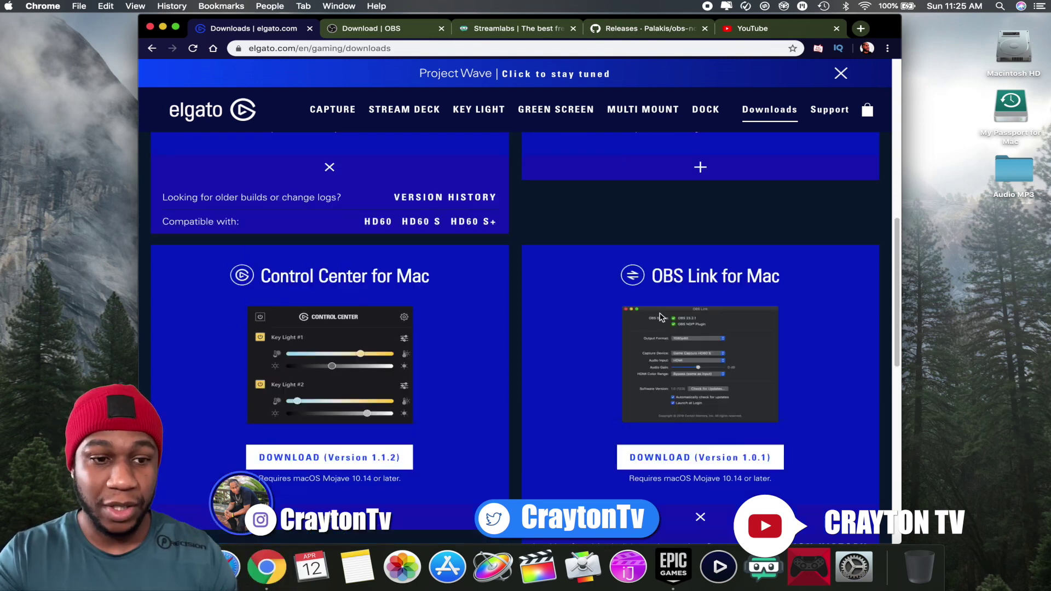
scroll(635, 286, "down", 4)
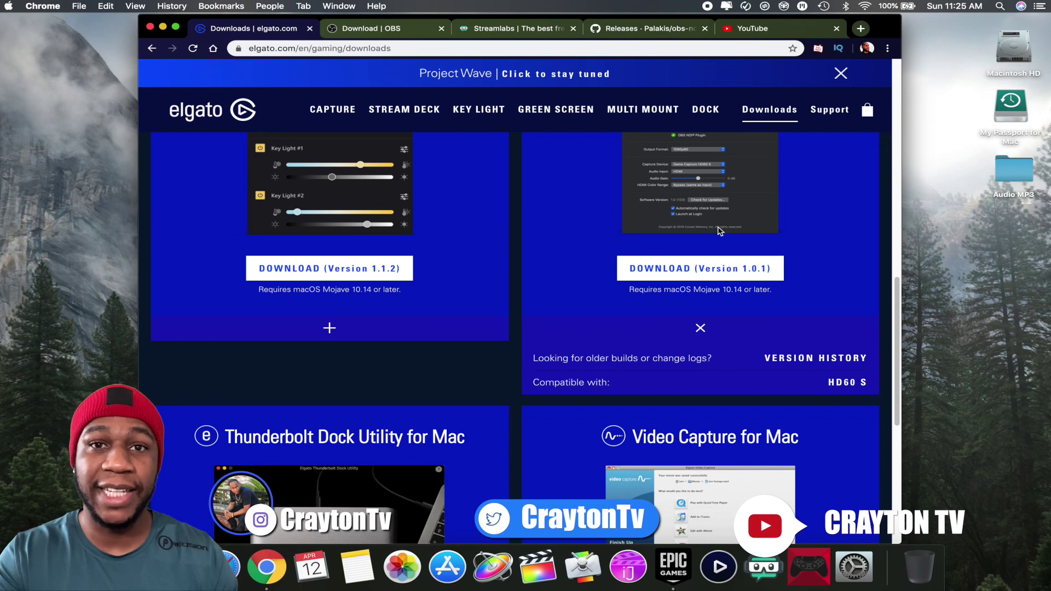
scroll(717, 230, "up", 1)
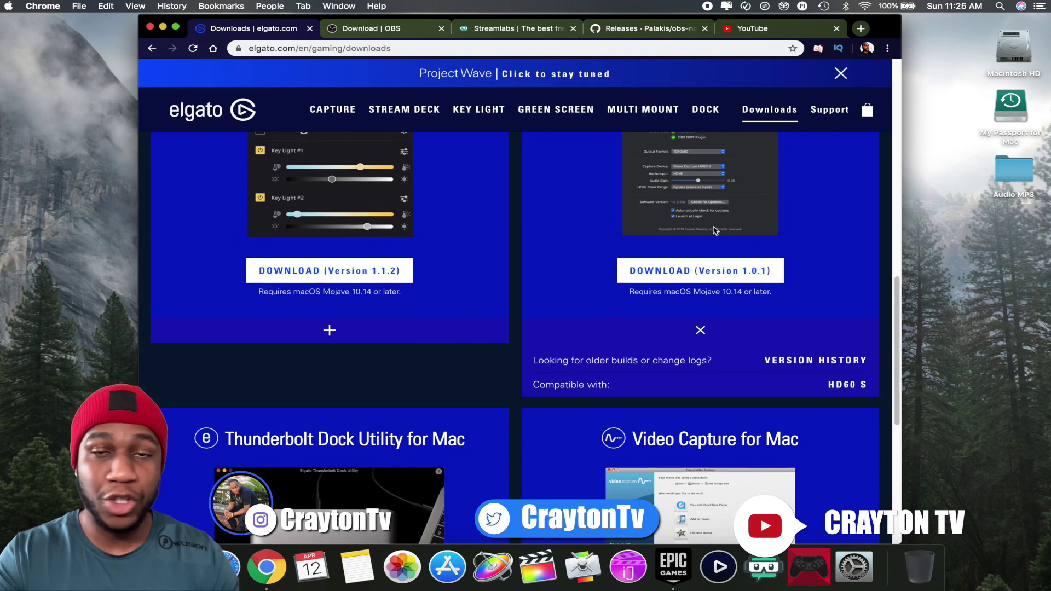
scroll(713, 230, "up", 7)
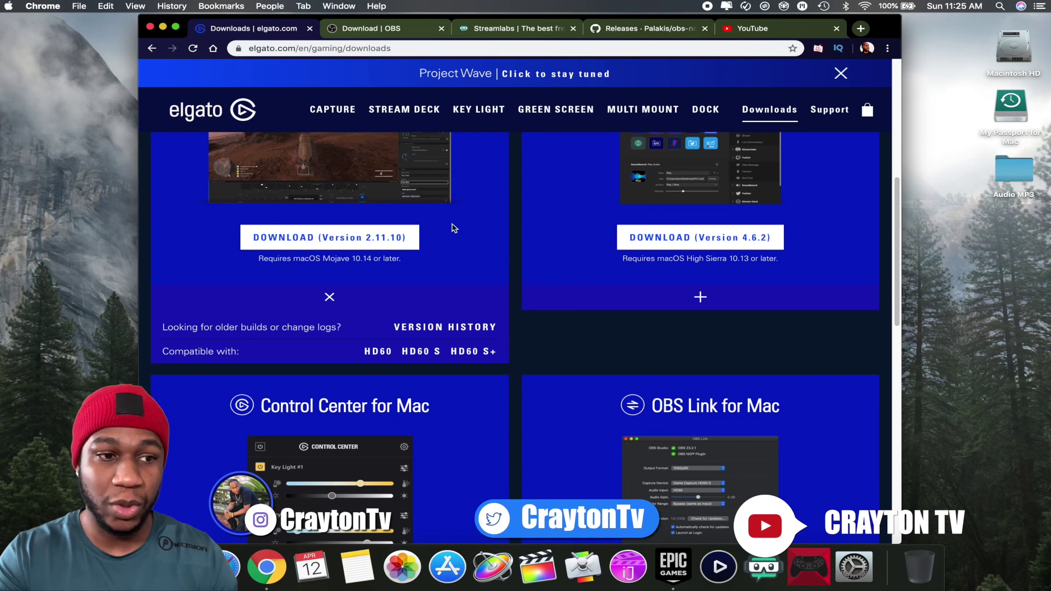
Step: Show the macOS OBS Studio 24.0.6 download, then move to the Streamlabs homepage tab
left_click(377, 31)
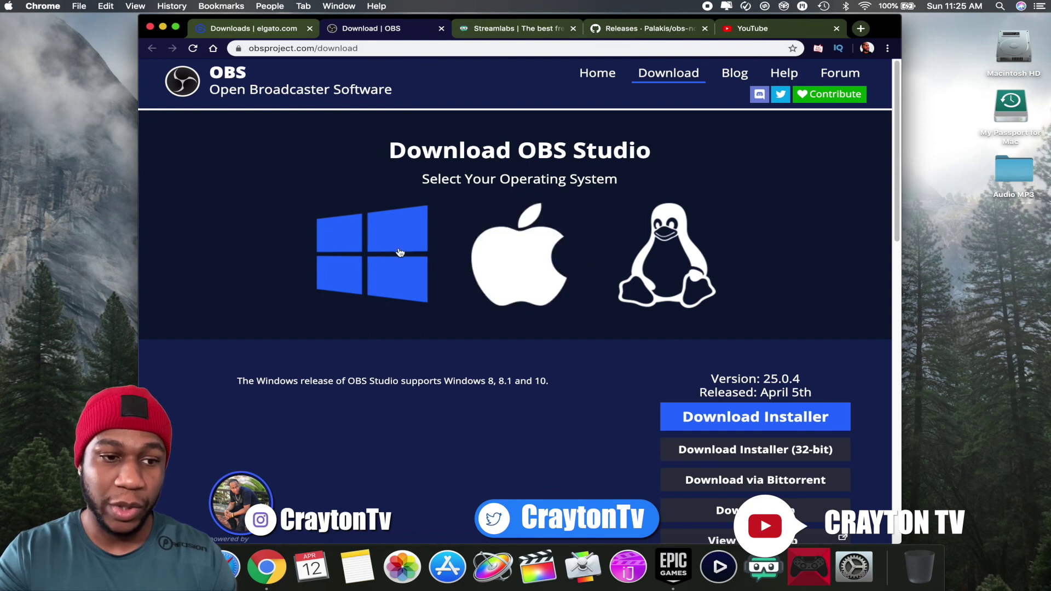
left_click(501, 255)
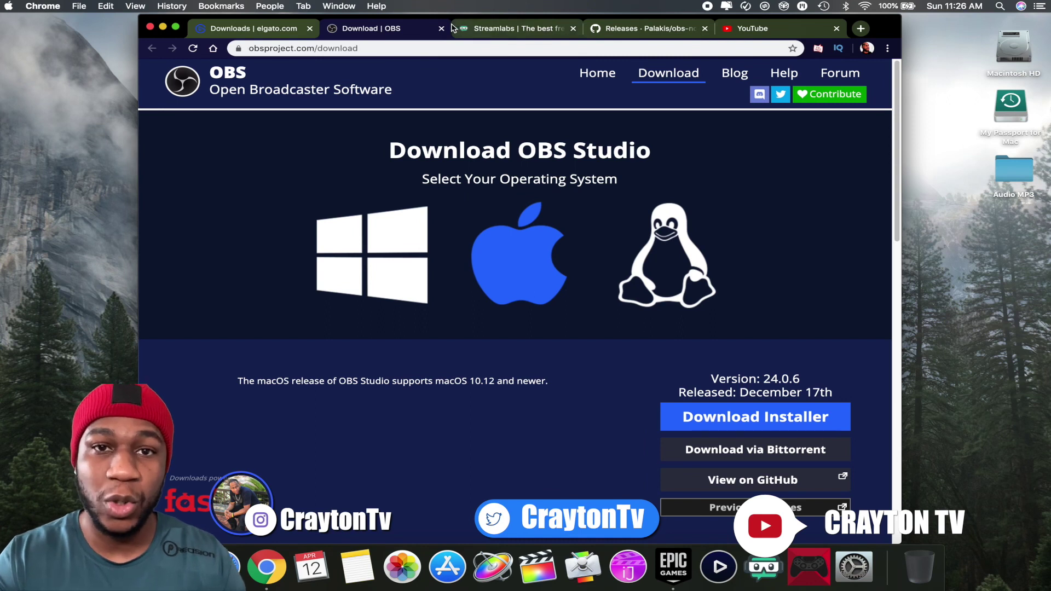
left_click(493, 28)
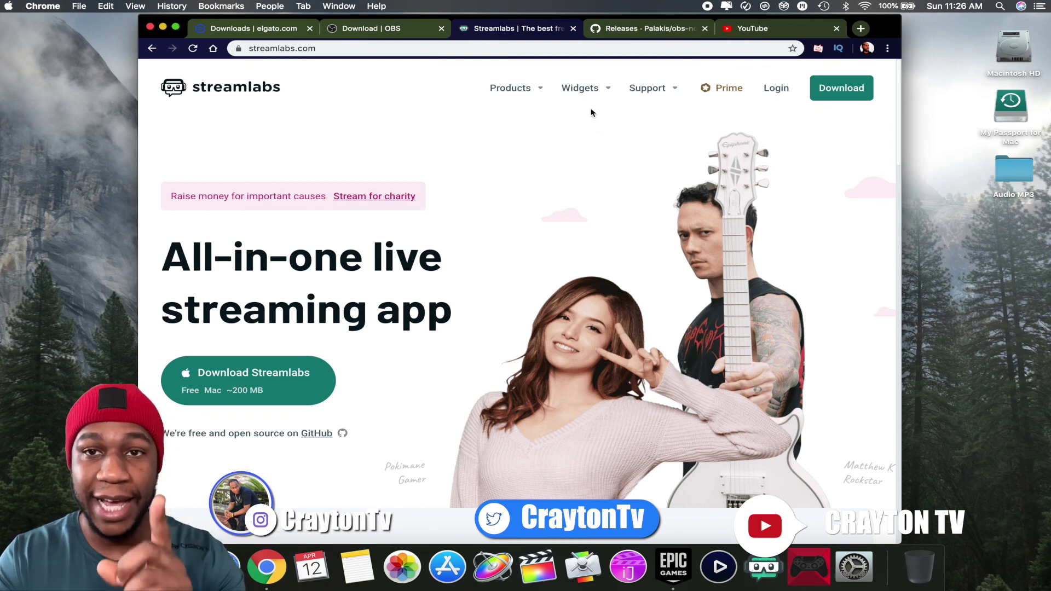
Step: On the obs-ndi GitHub releases, find the macOS install instructions and the obs-ndi-4.8.0-macOS.pkg asset
left_click(649, 31)
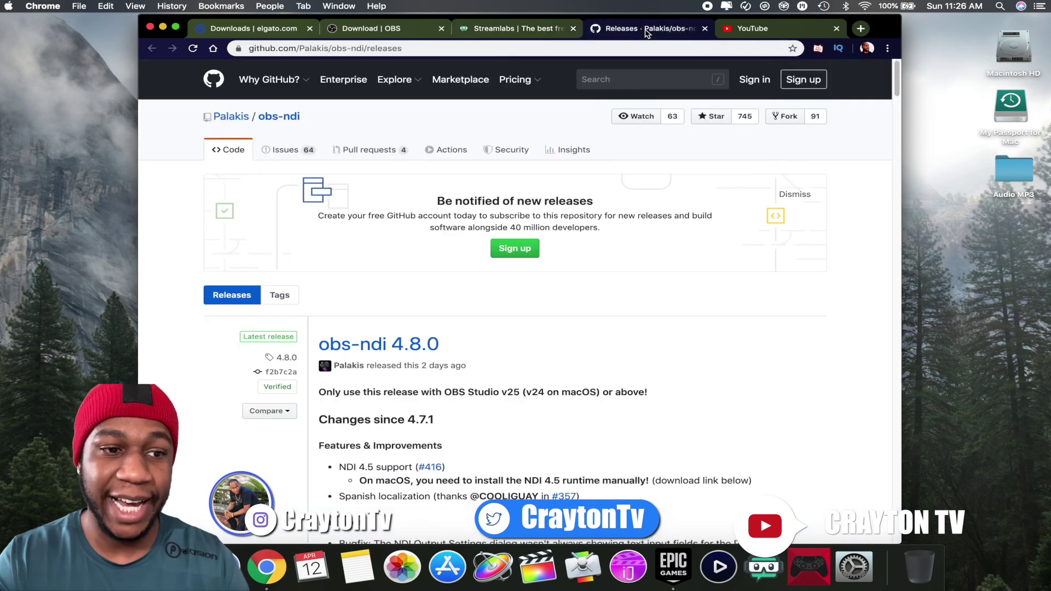
scroll(429, 298, "down", 5)
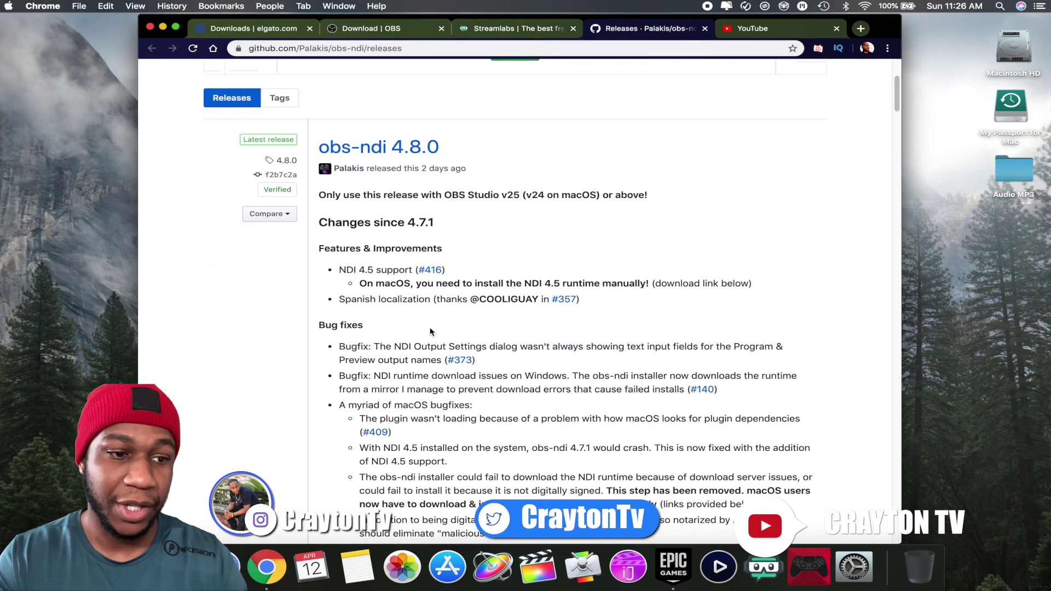
scroll(431, 300, "down", 10)
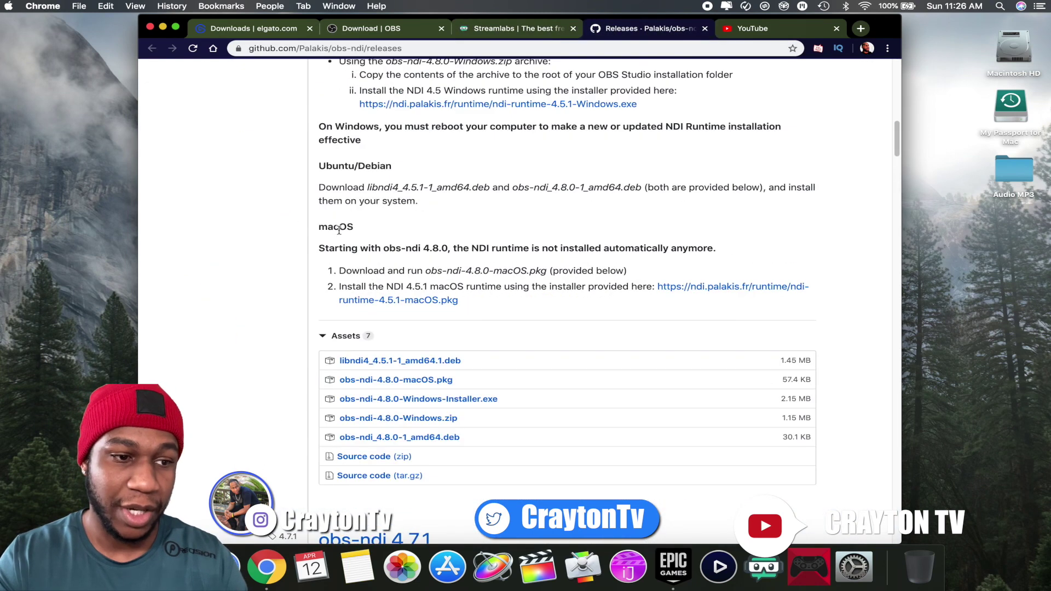
left_click(319, 229)
double_click(319, 229)
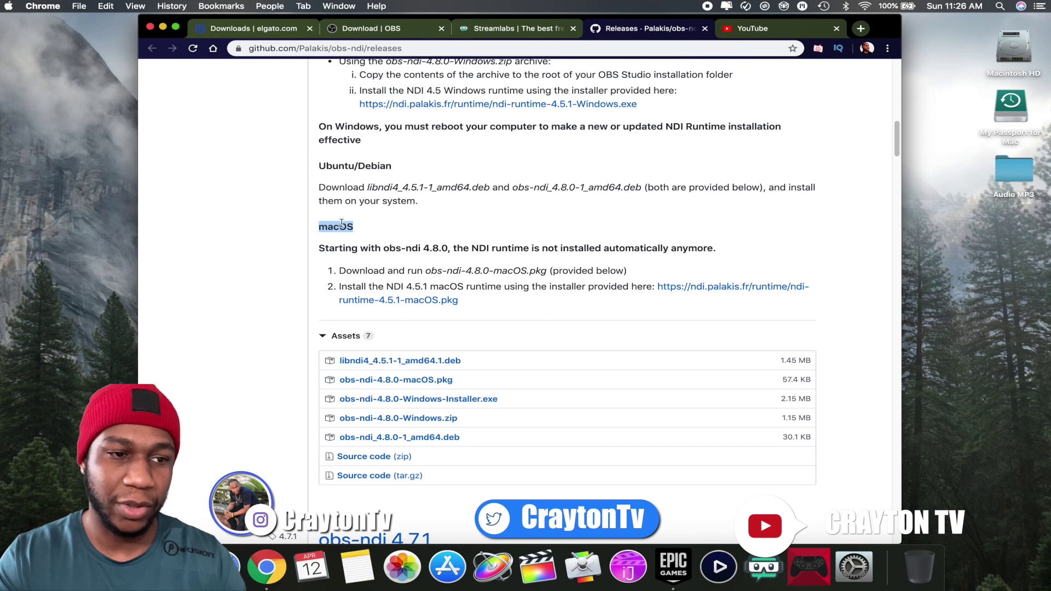
scroll(356, 205, "up", 3)
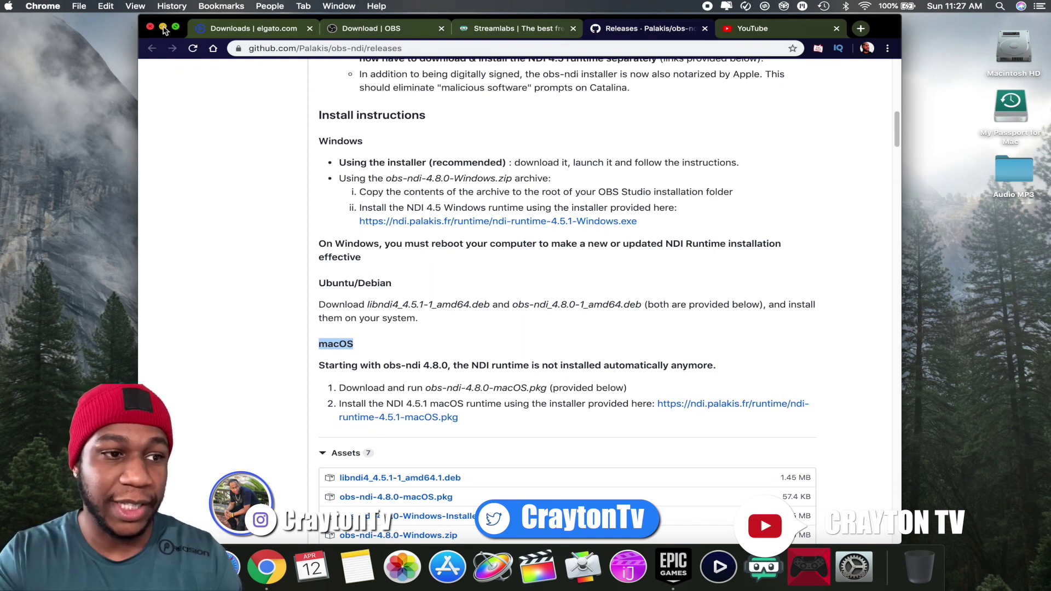
Step: Minimize Chrome to reveal Game Capture HD's live PS4 home screen preview at 1080p60
left_click(162, 27)
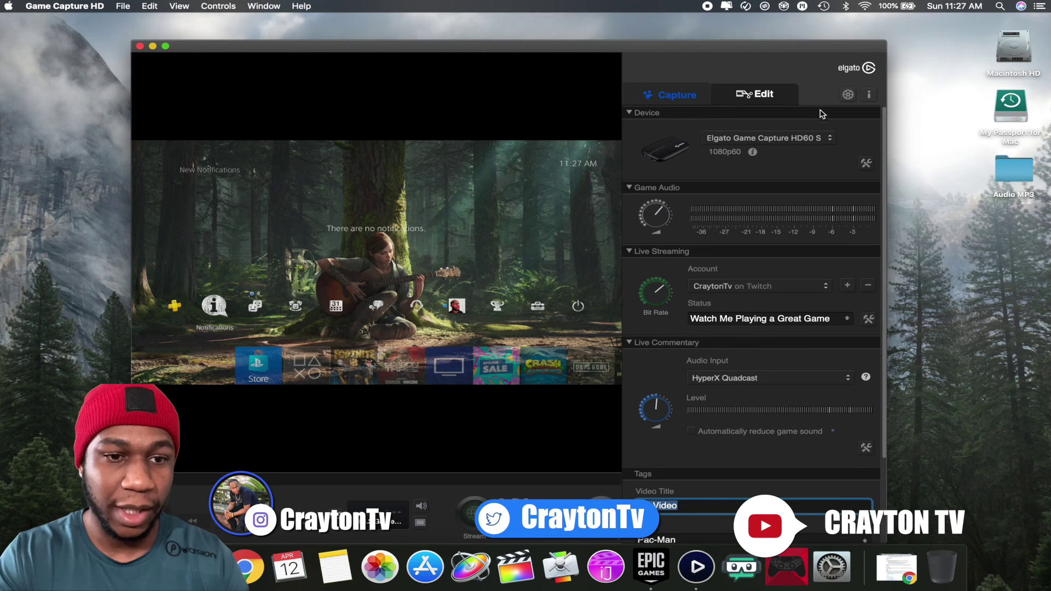
left_click(848, 95)
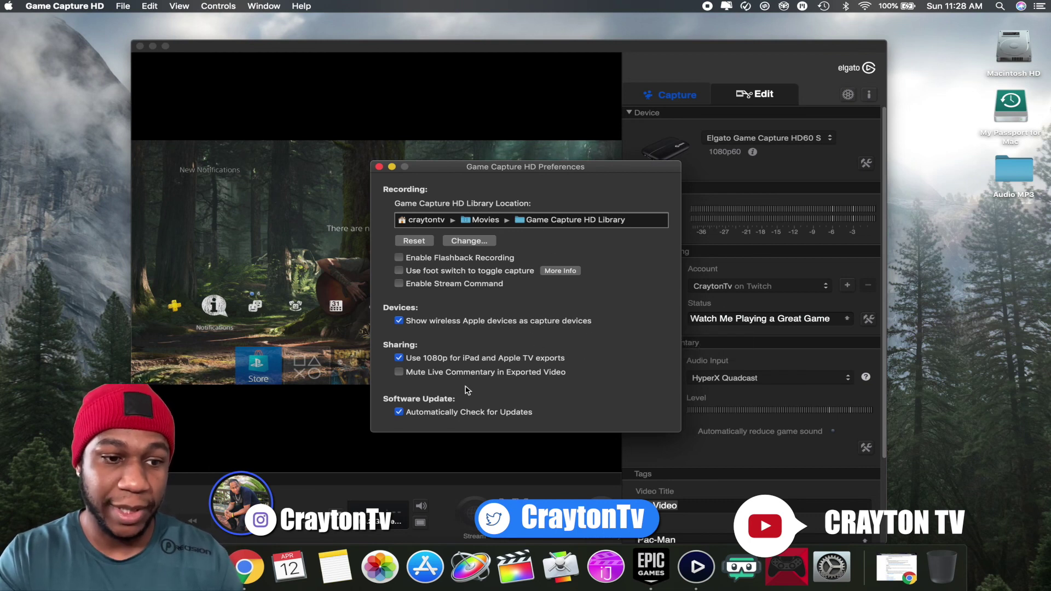
key("super+w")
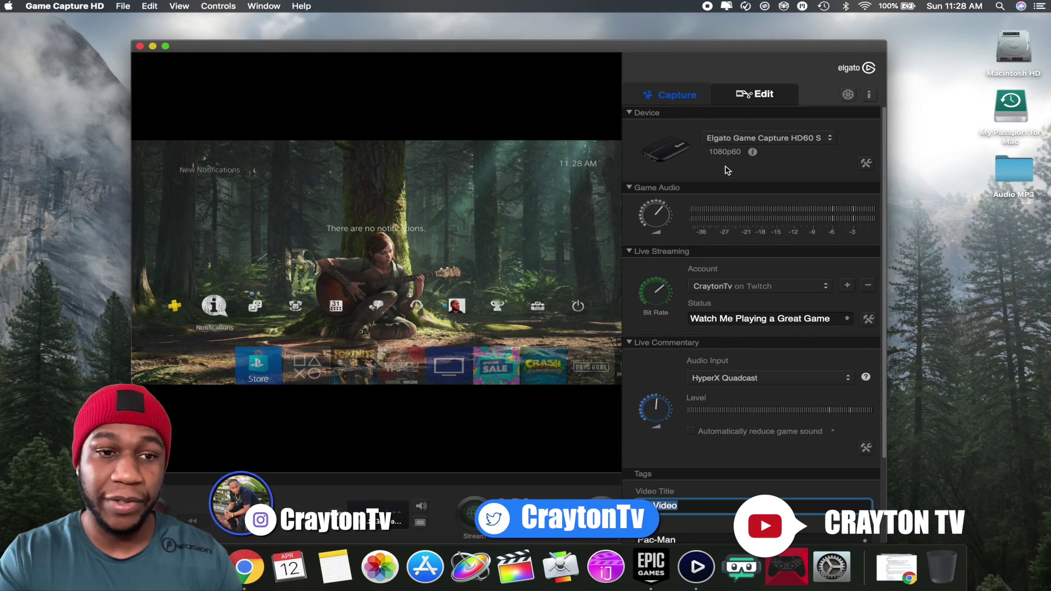
Step: In the HD60 S settings, keep PlayStation 4 as input device and HD 1080 as profile
left_click(871, 165)
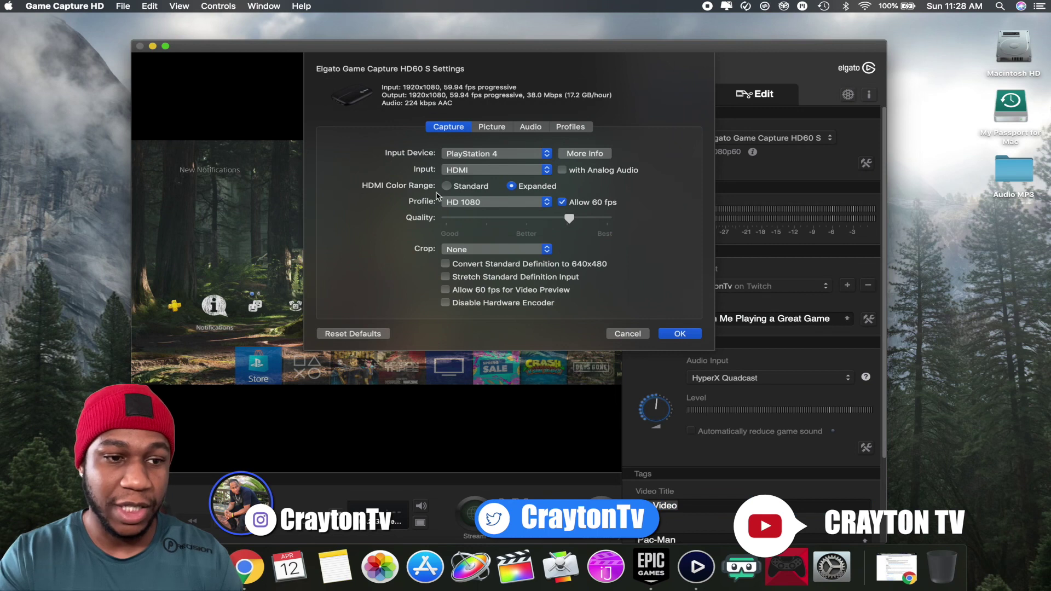
left_click(479, 155)
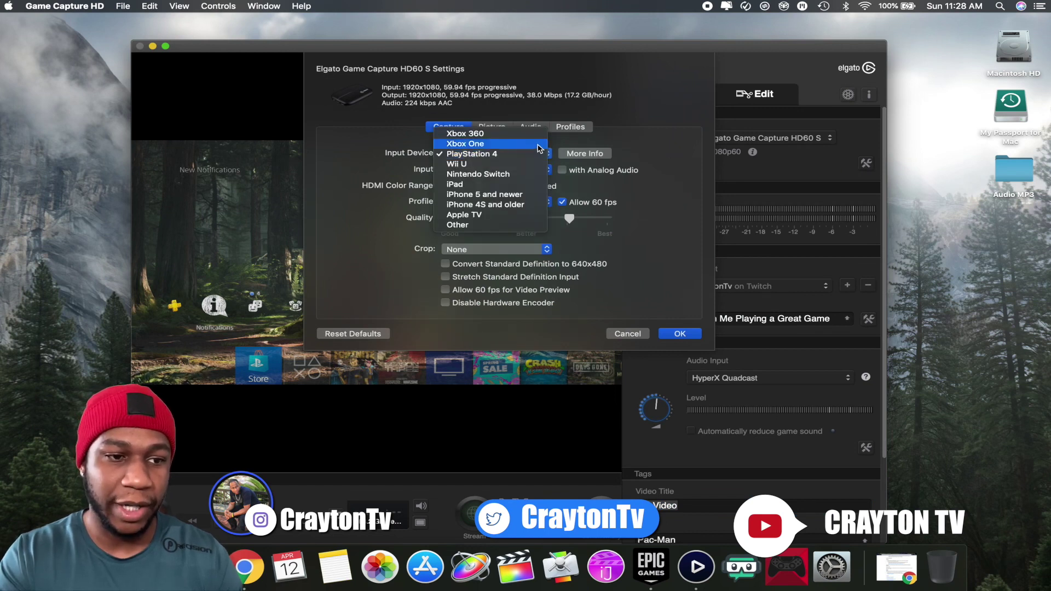
left_click(353, 168)
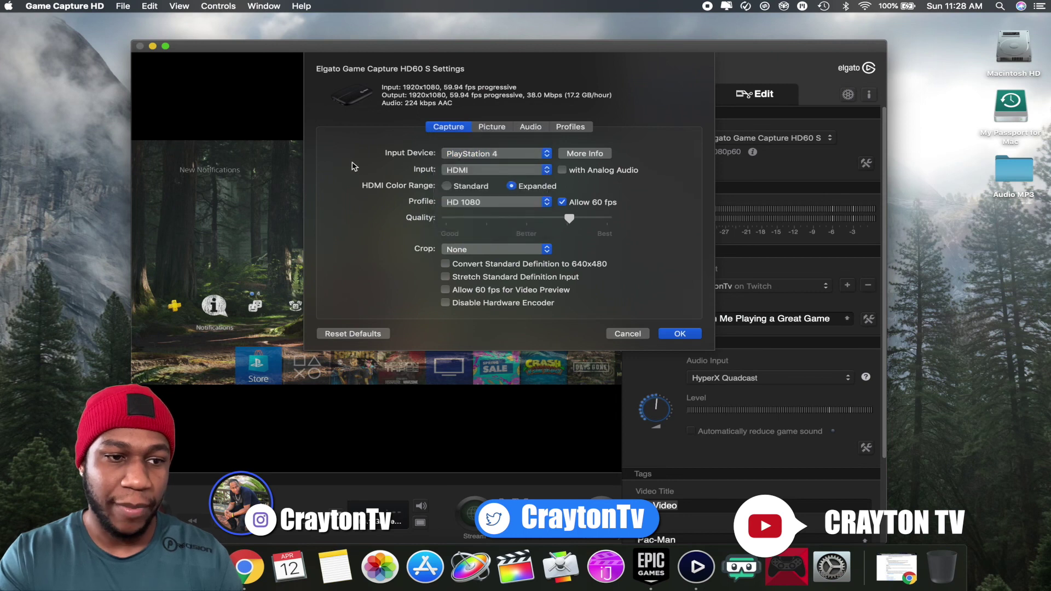
left_click(481, 204)
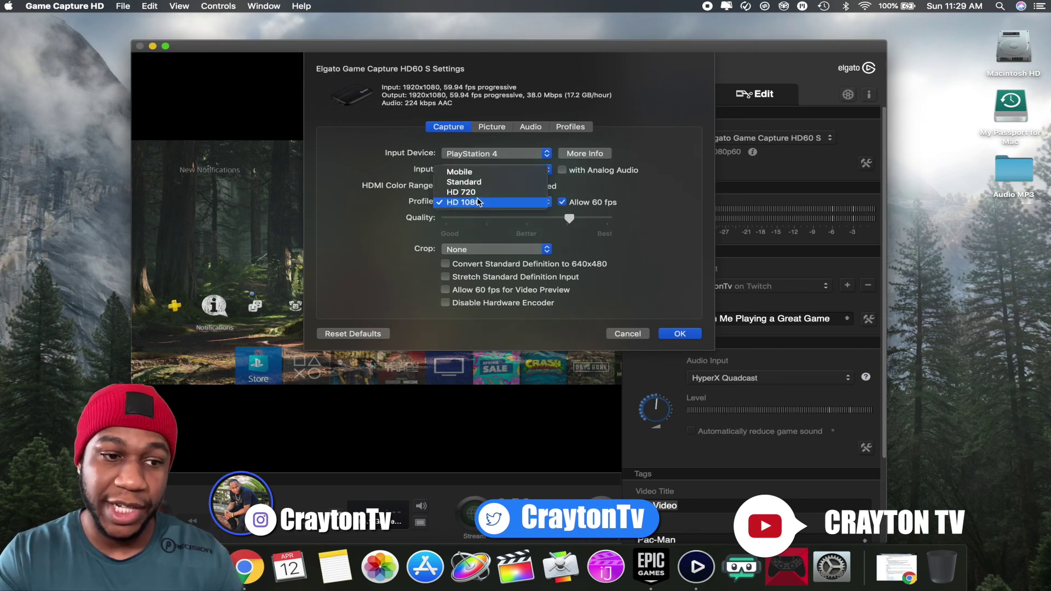
left_click(473, 206)
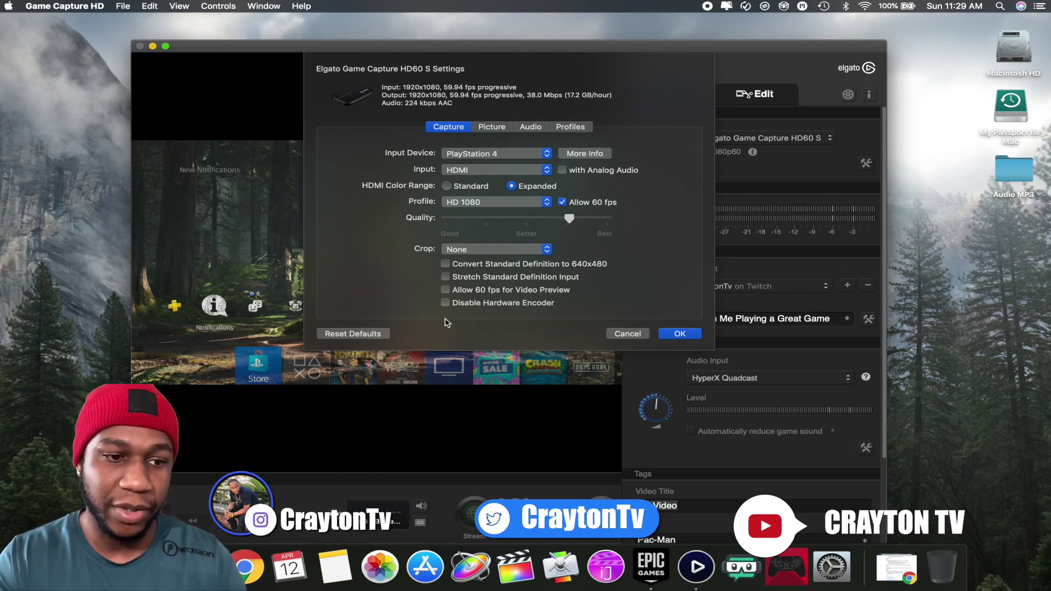
Step: Review the Picture, Audio (-6 dB gain) and Profiles tabs of the HD60 S settings
left_click(492, 127)
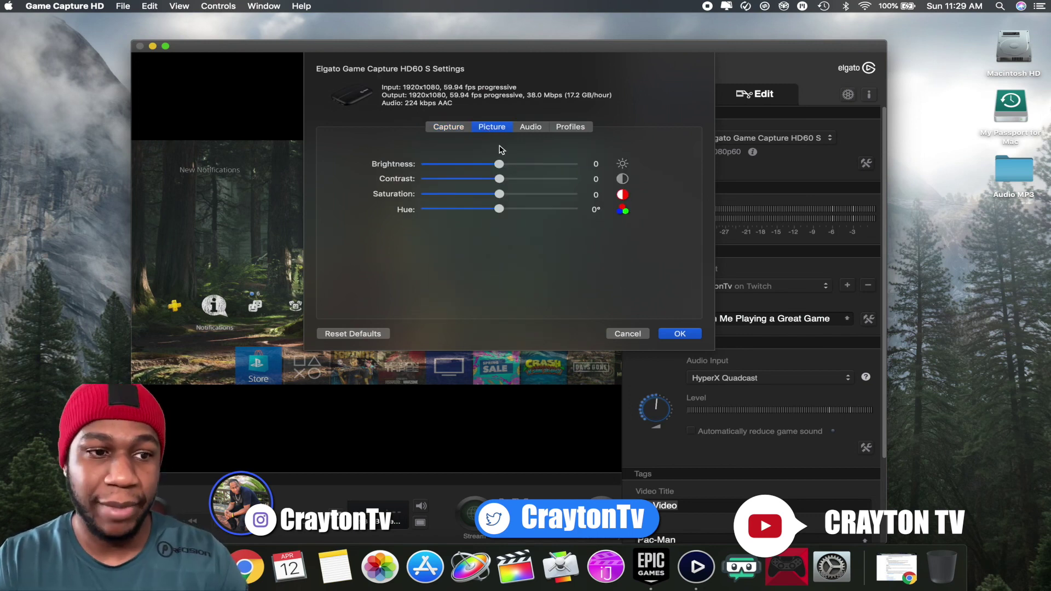
left_click(538, 127)
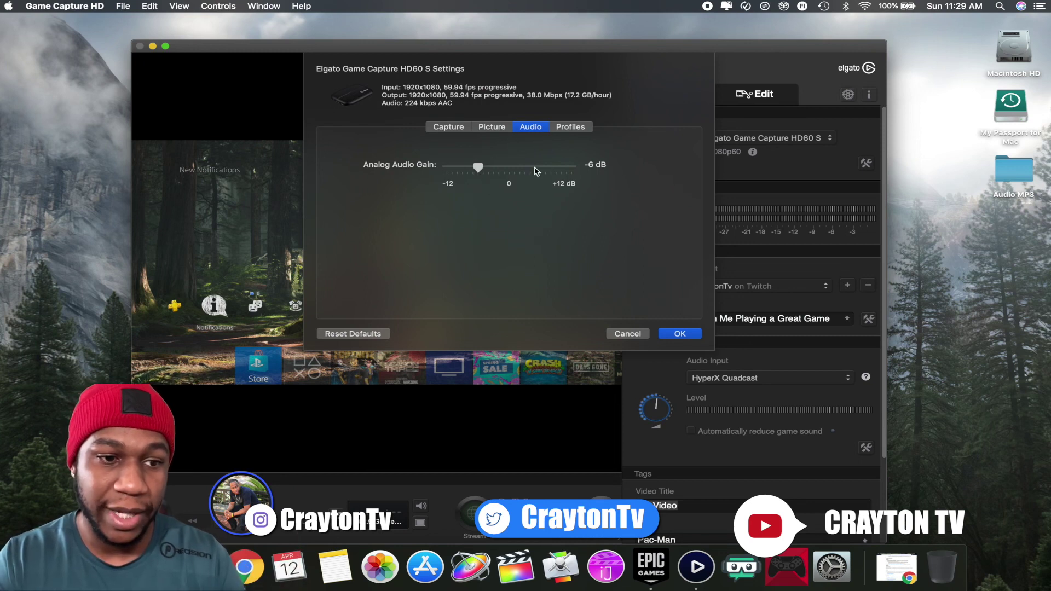
left_click(572, 127)
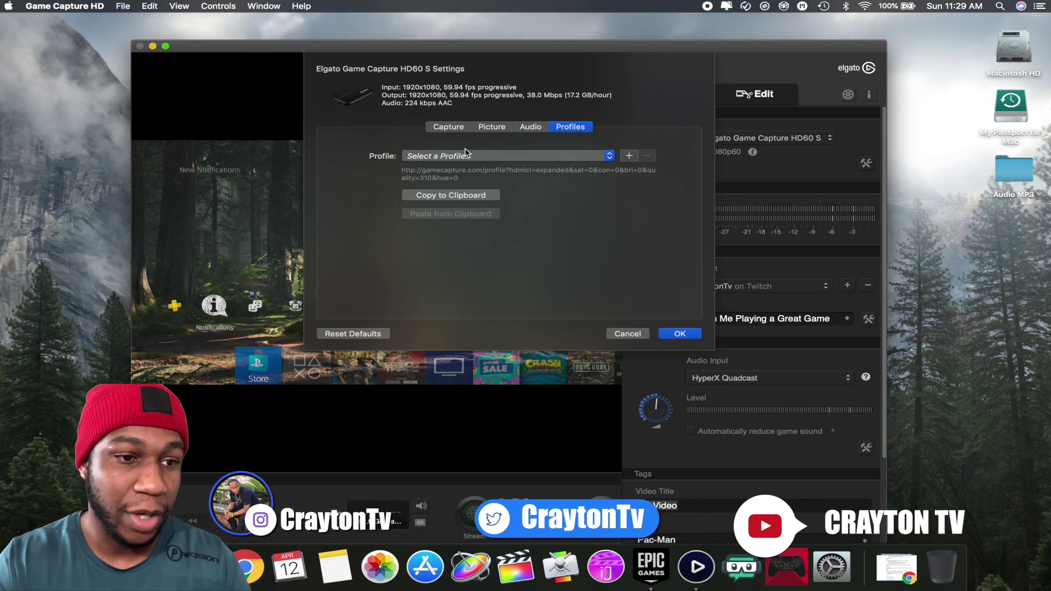
Step: Keep HDMI as input, enable 'with Analog Audio', and confirm the settings with OK
left_click(451, 129)
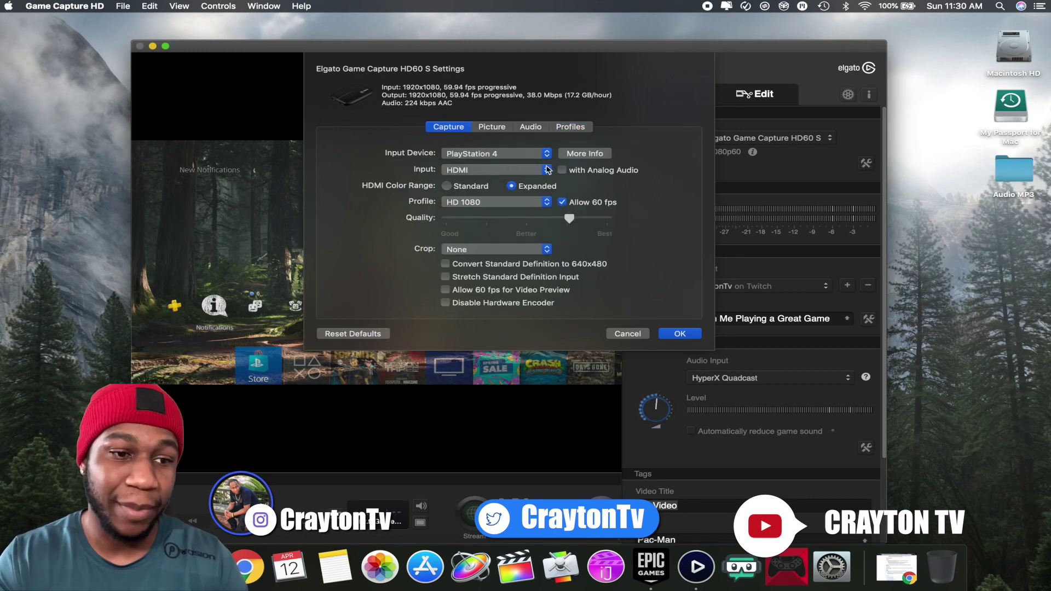
left_click(509, 171)
left_click(512, 170)
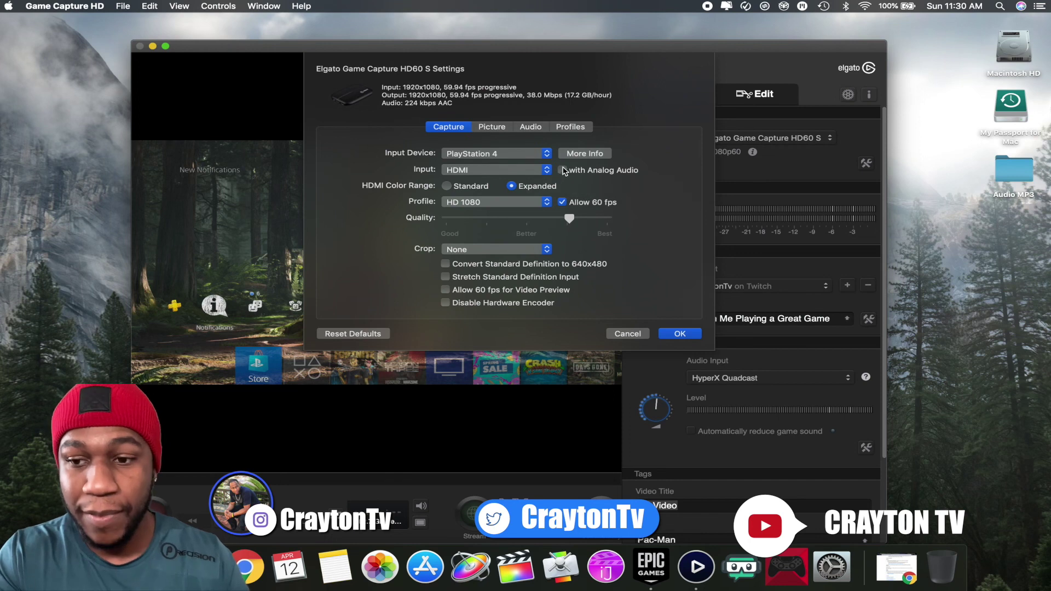
left_click(563, 169)
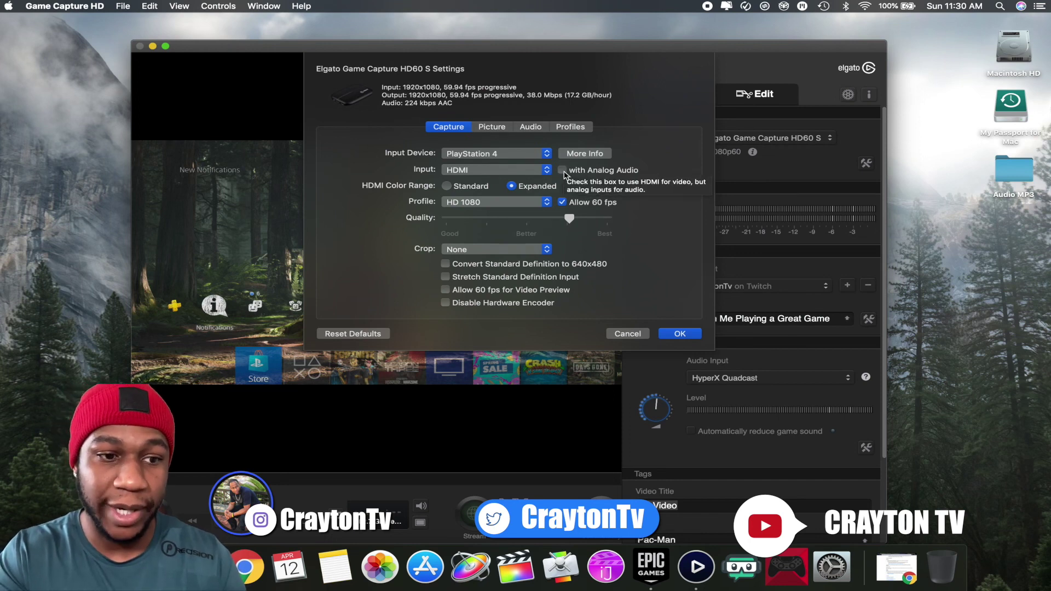
left_click(681, 335)
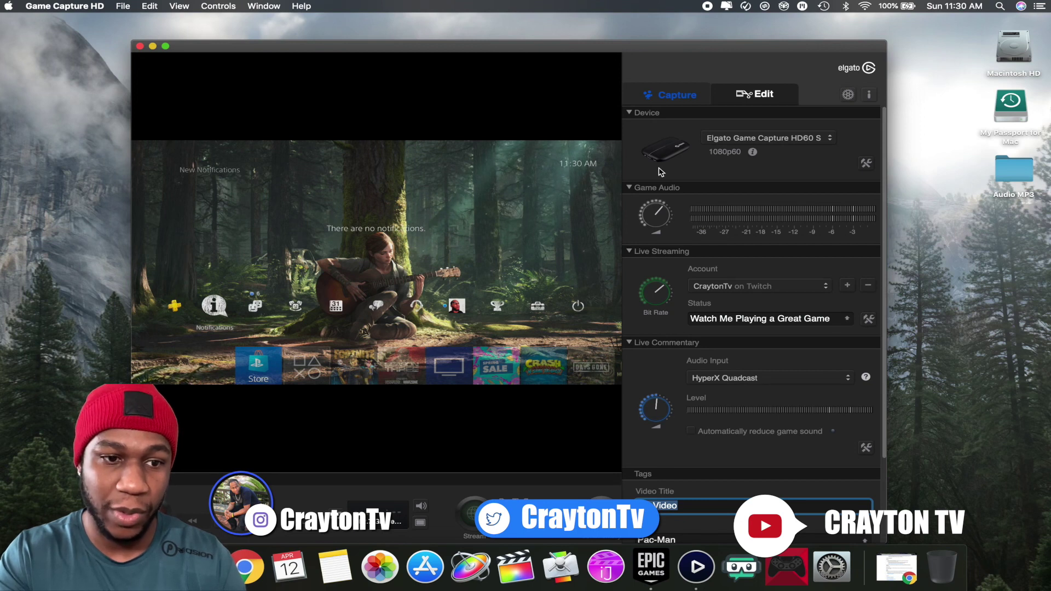
Step: Scroll the right panel down to Tags, then close the Game Capture HD window
scroll(700, 349, "down", 2)
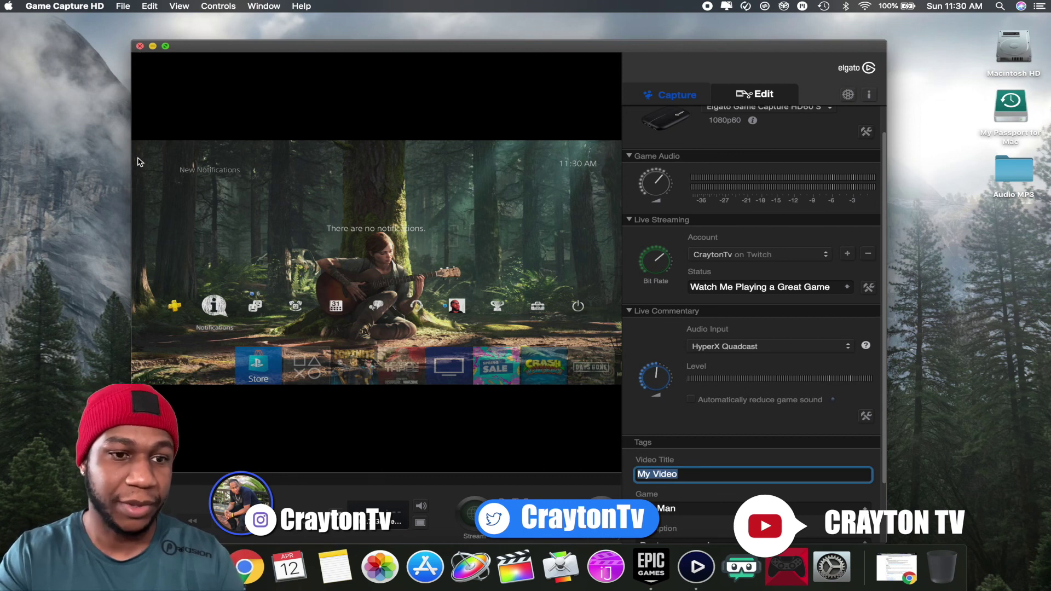
left_click(140, 46)
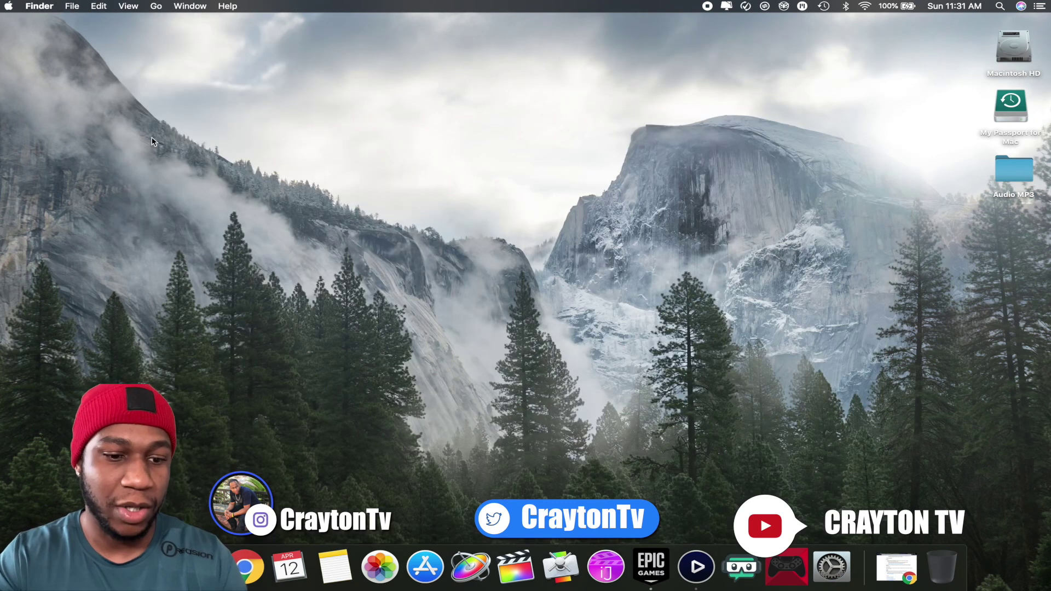
left_click(764, 7)
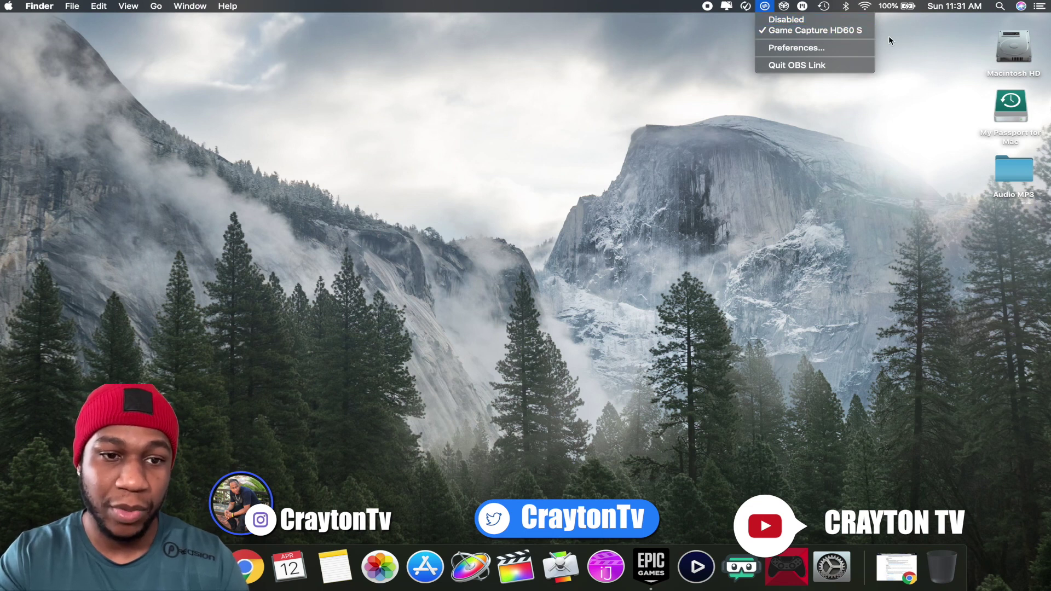
left_click(780, 48)
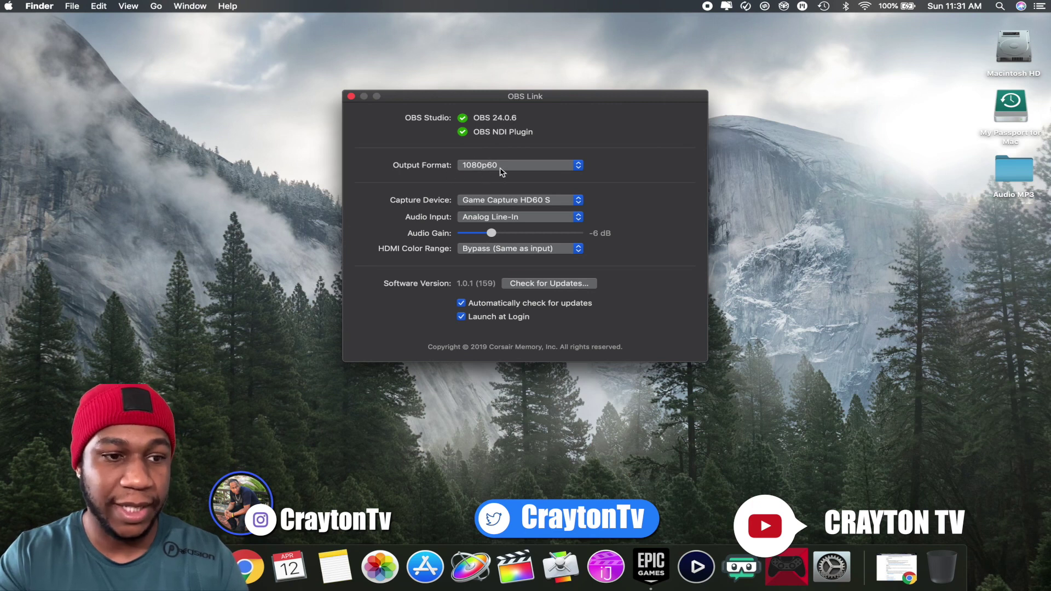
left_click(496, 200)
left_click(496, 200)
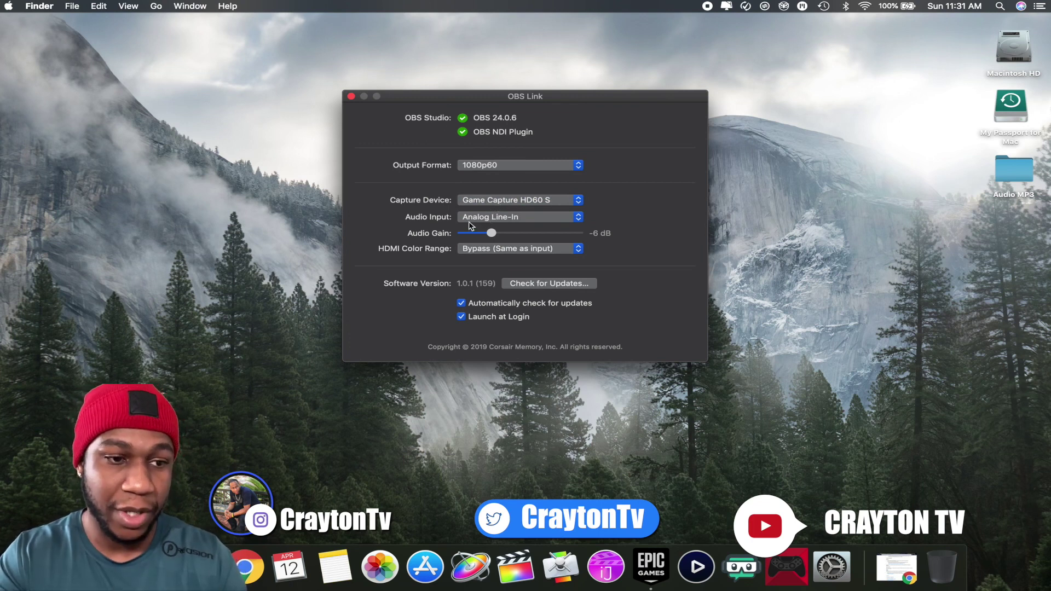
left_click(478, 219)
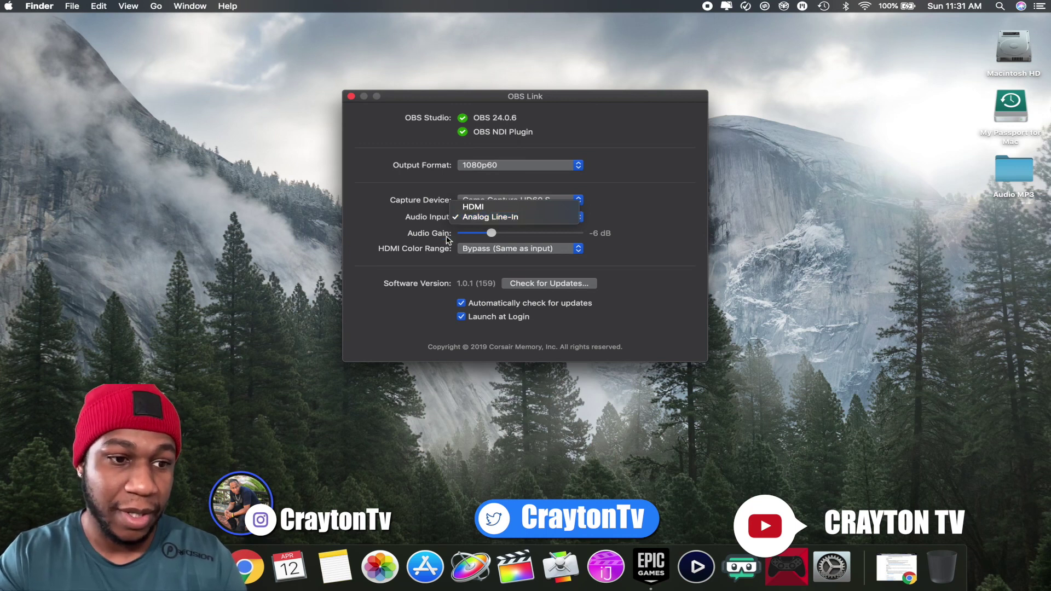
left_click(459, 221)
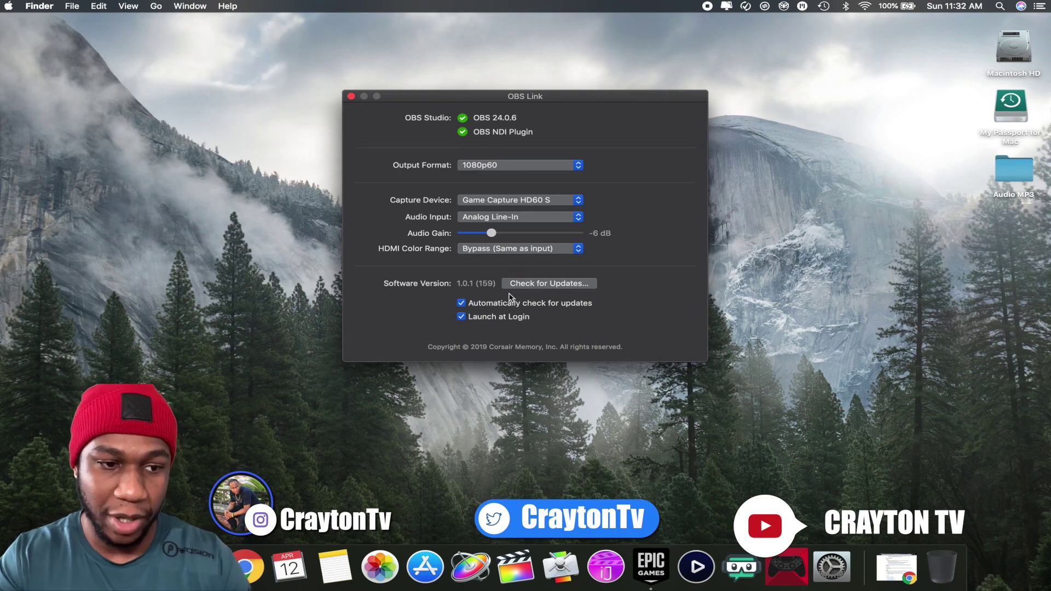
left_click(351, 97)
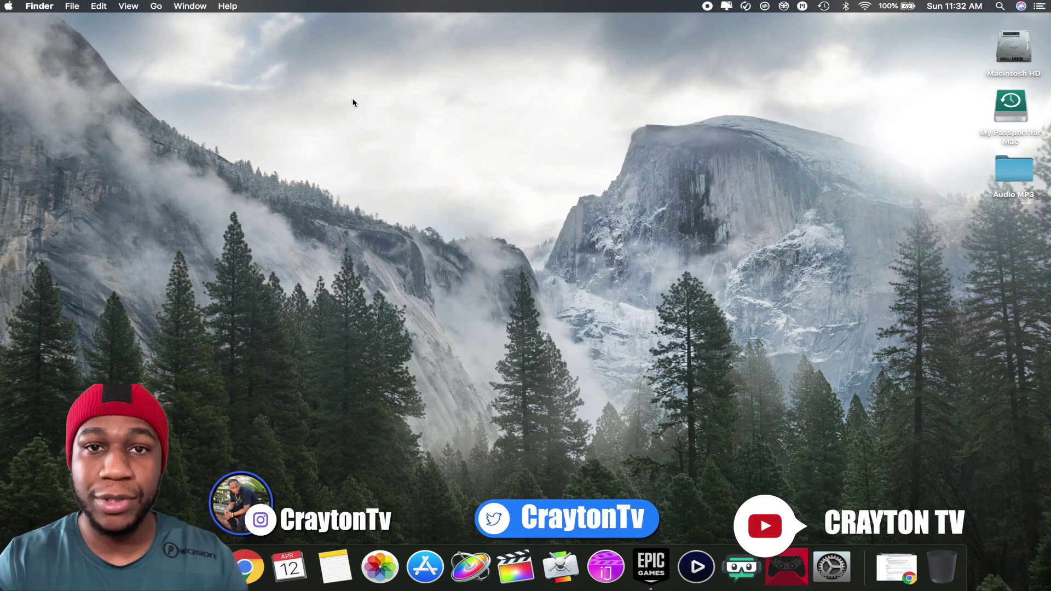
Step: Launch Streamlabs OBS, shift the Game Capture source right, then remove it
left_click(741, 567)
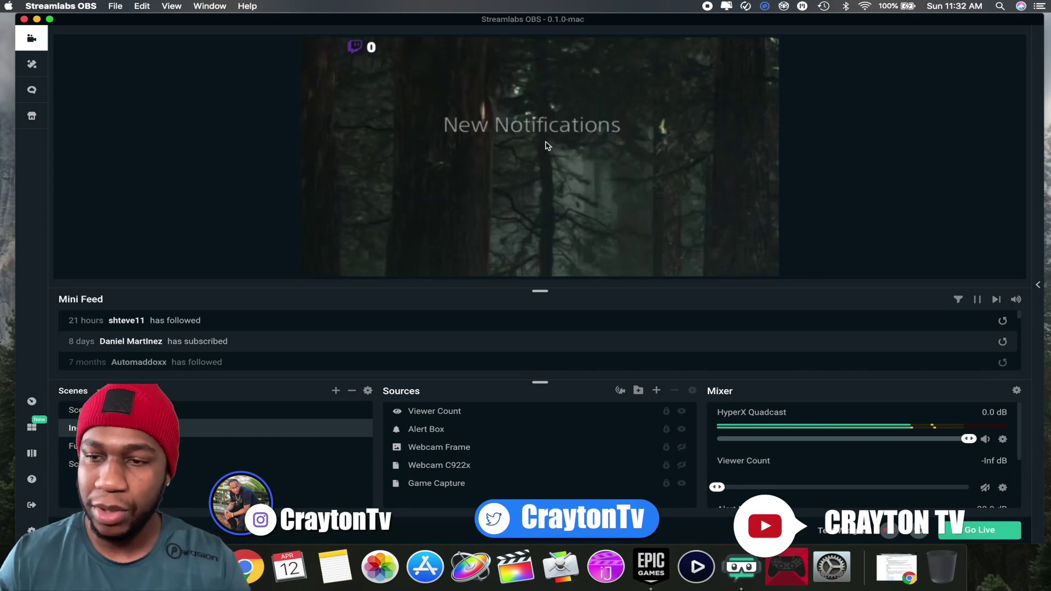
left_click(548, 483)
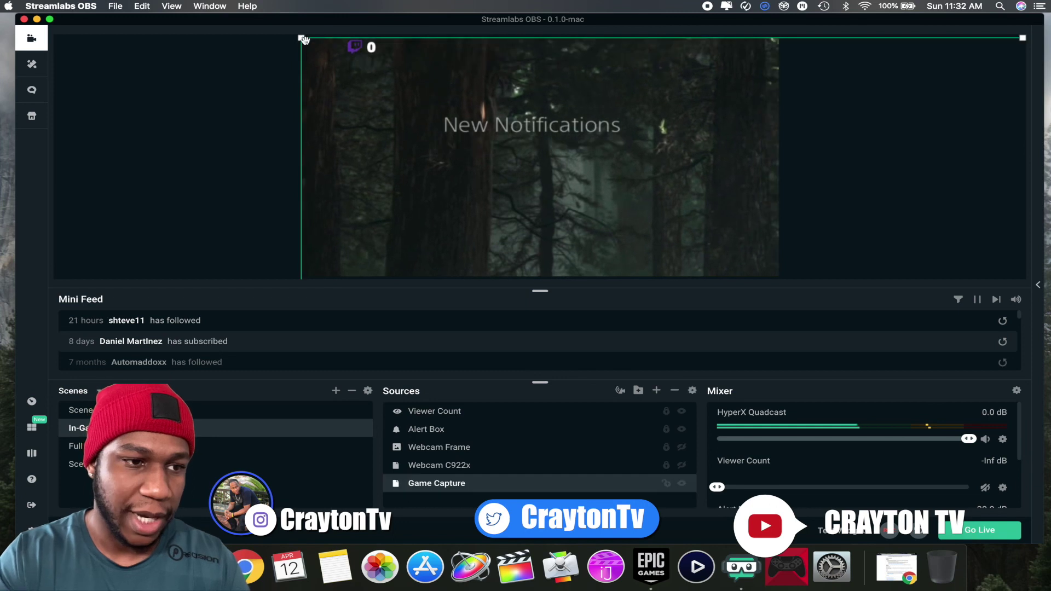
left_click_drag(365, 78, 393, 101)
right_click(431, 485)
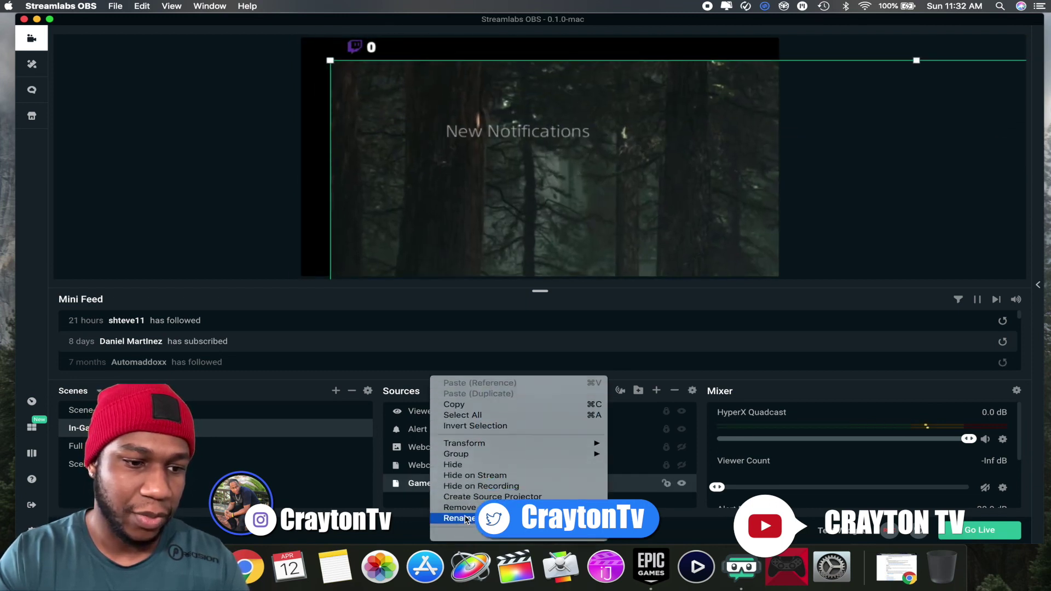
left_click(466, 511)
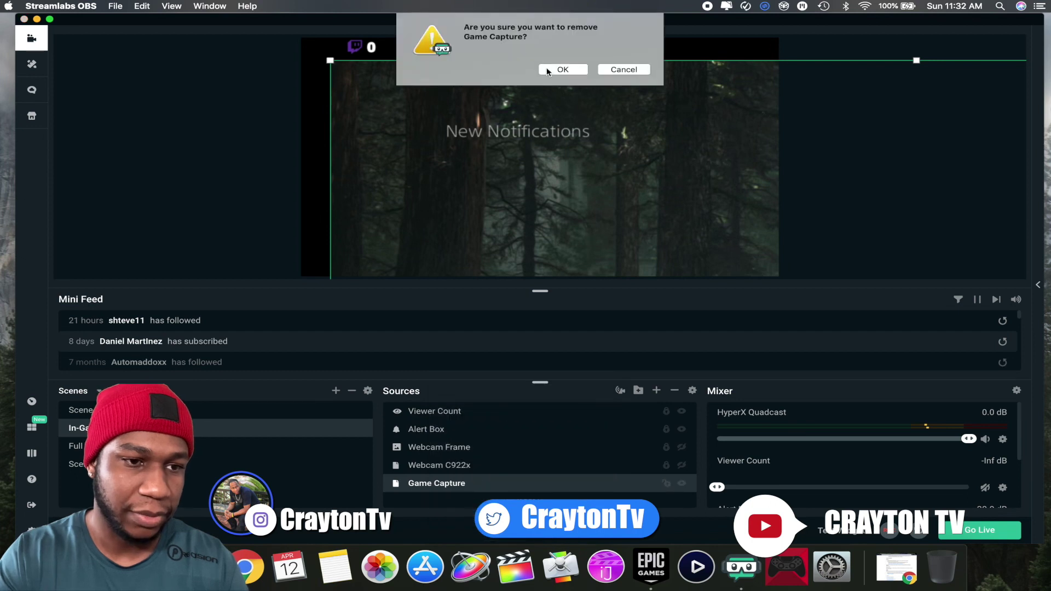
left_click(562, 70)
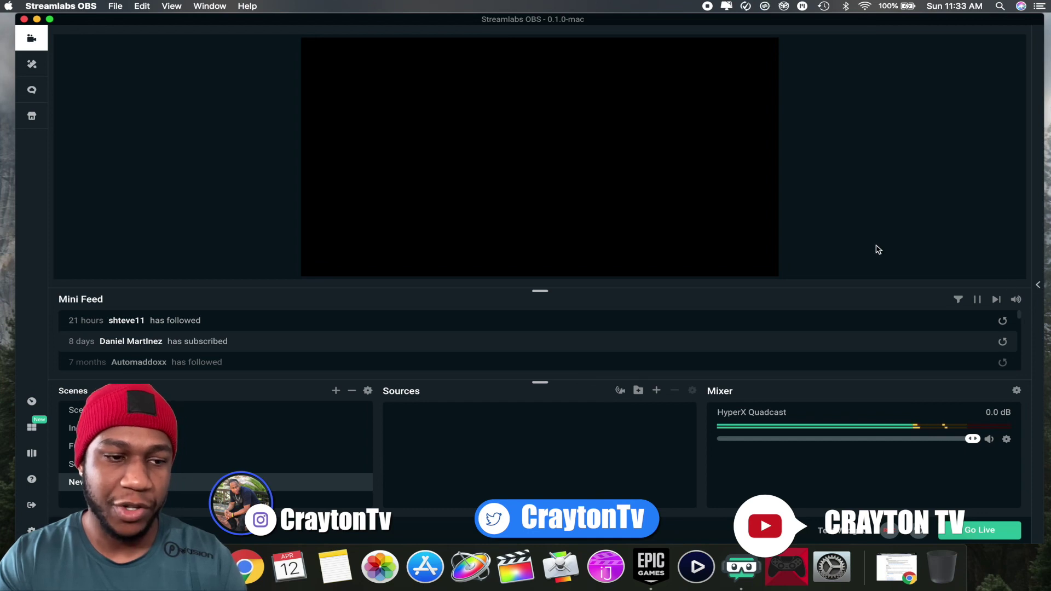
Step: Open Settings and review Stream and Output, ending on Recording: Movies path, mp4, 4496 bitrate
key("super+comma")
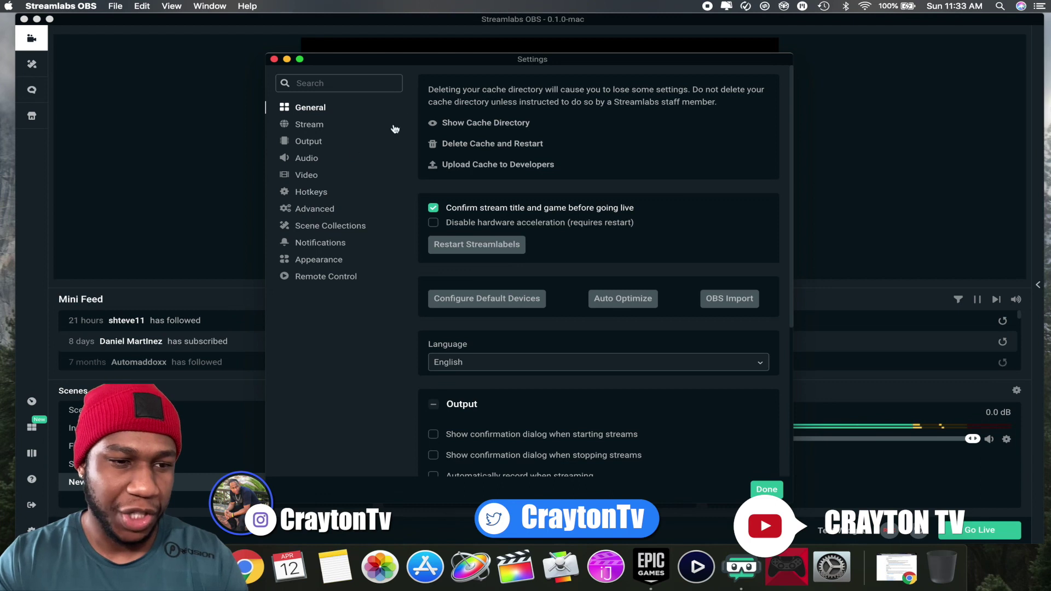
left_click(320, 125)
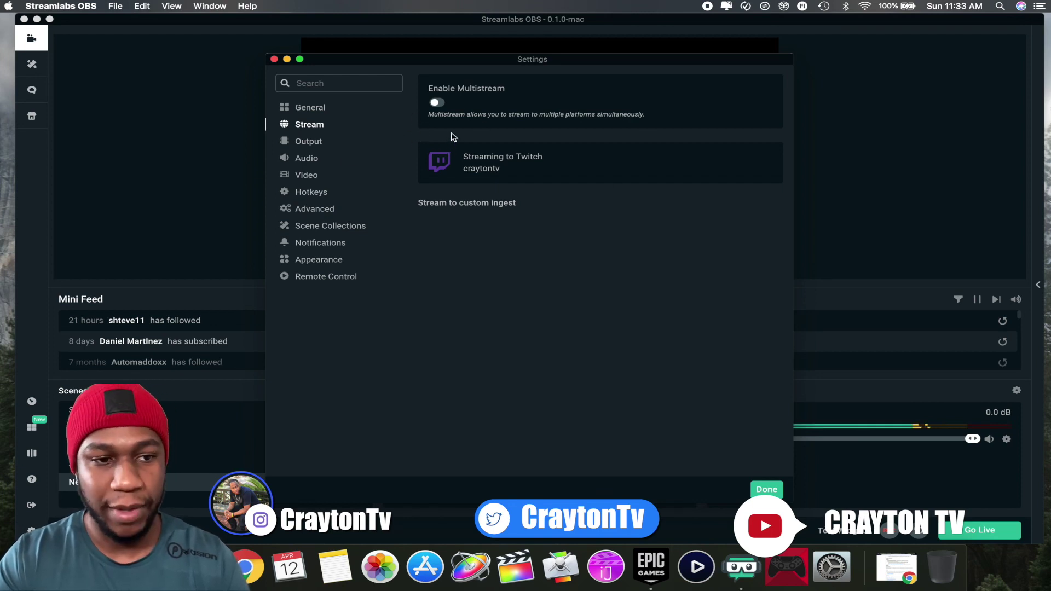
left_click(303, 146)
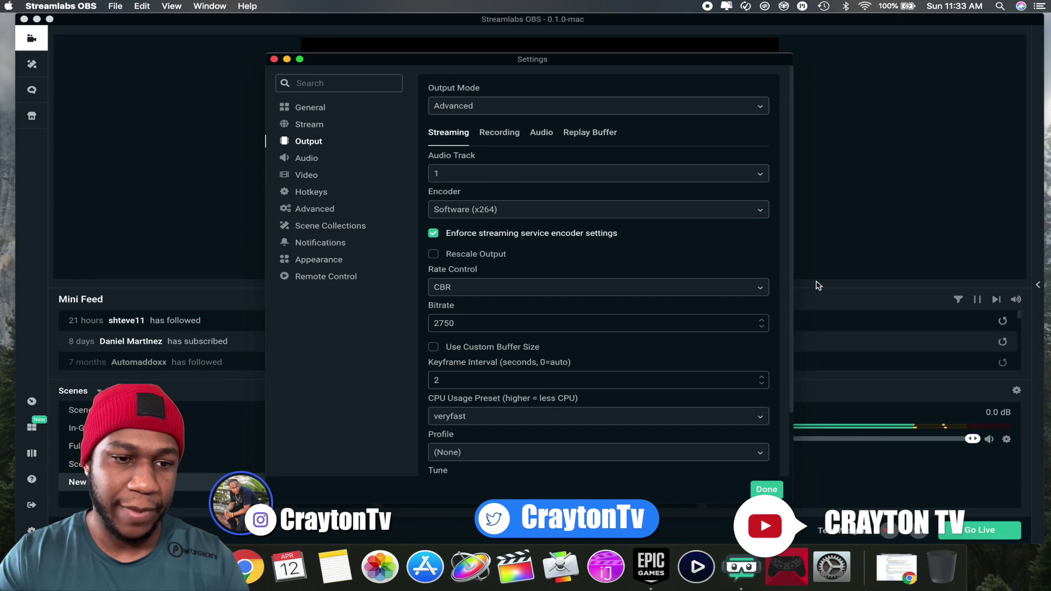
scroll(789, 279, "down", 4)
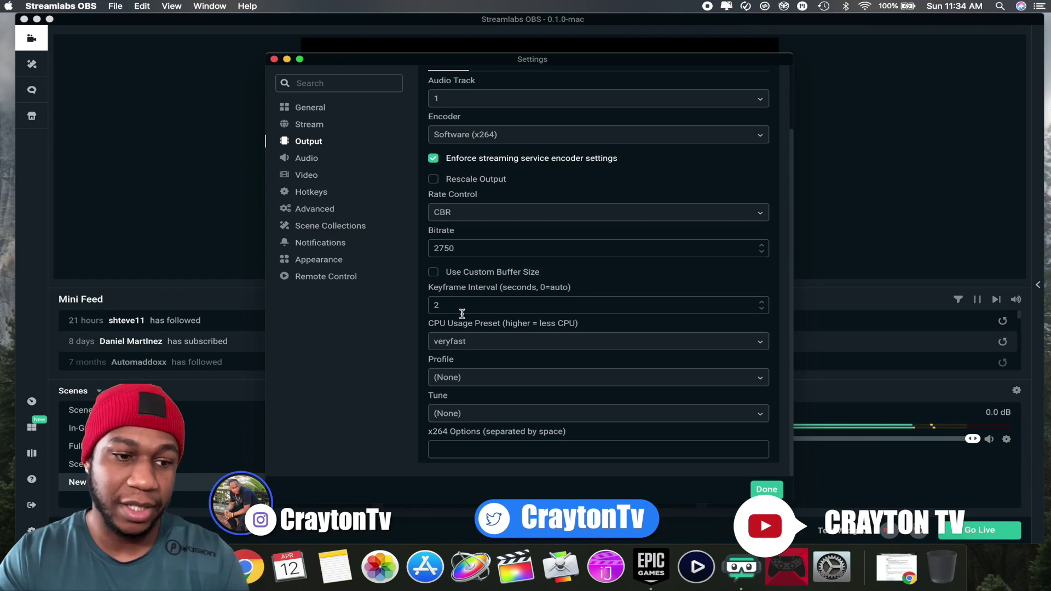
scroll(454, 219, "up", 2)
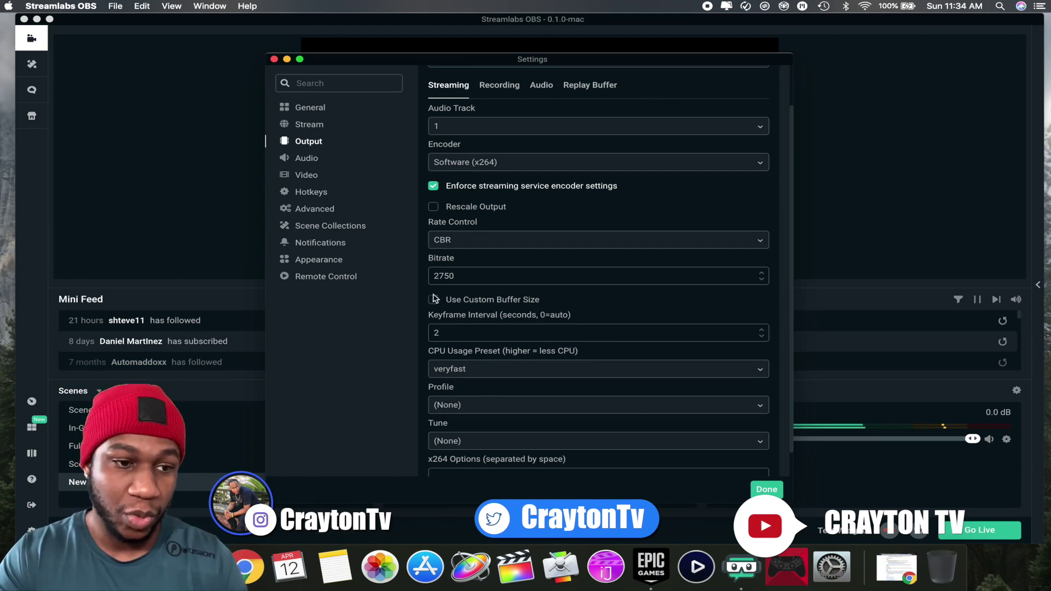
scroll(602, 244, "down", 1)
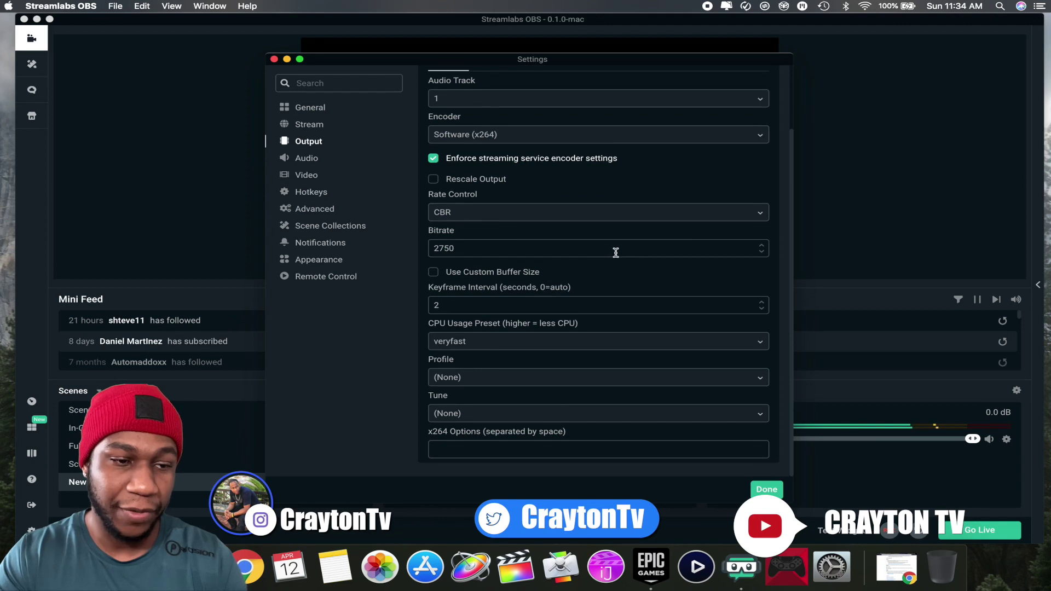
scroll(616, 252, "up", 5)
left_click(500, 110)
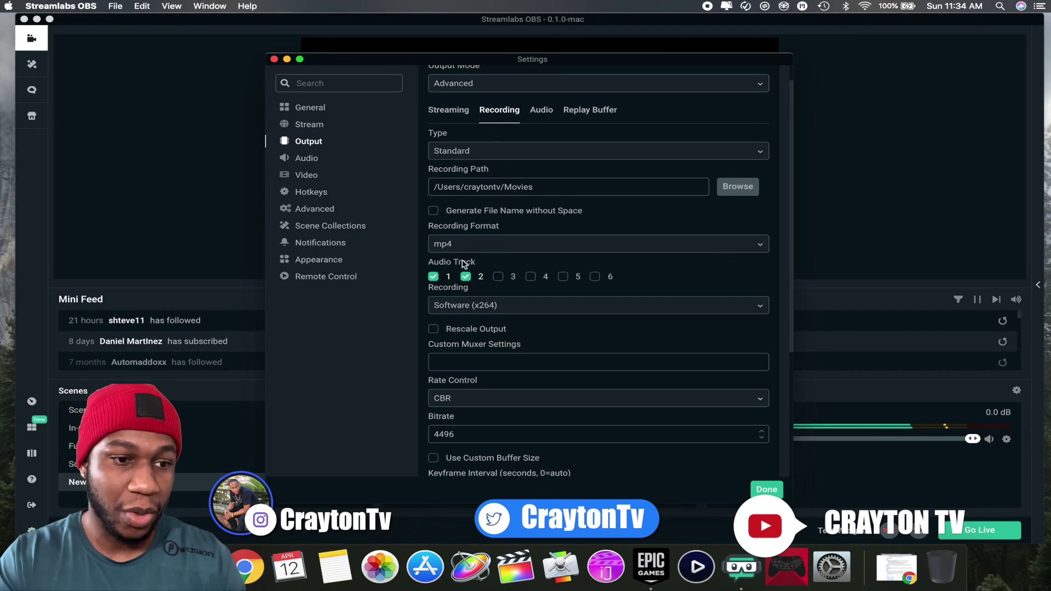
scroll(507, 304, "down", 2)
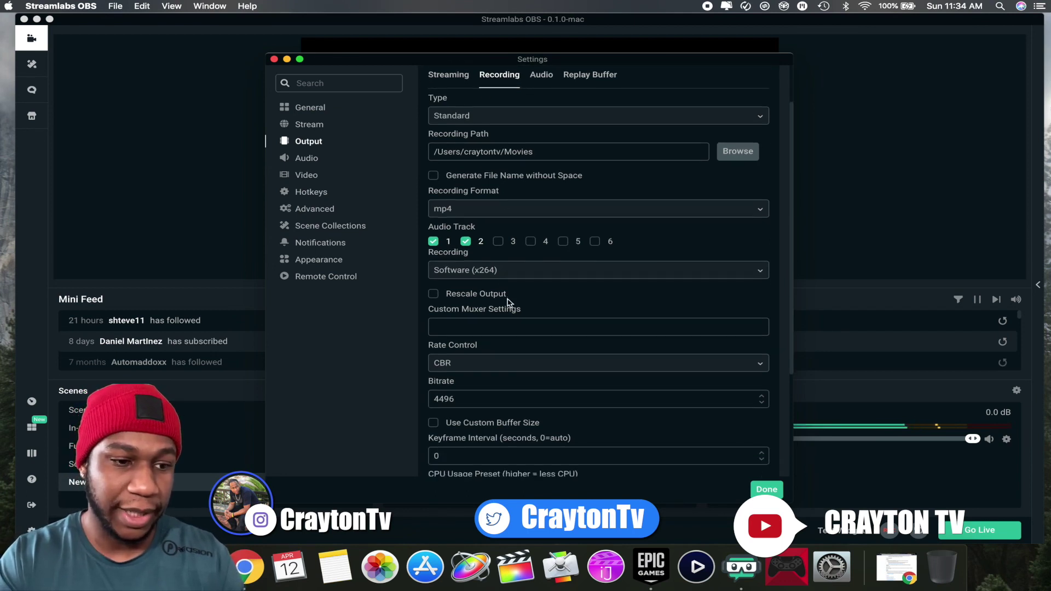
Step: Keep the audio sample rate at 48khz
left_click(305, 159)
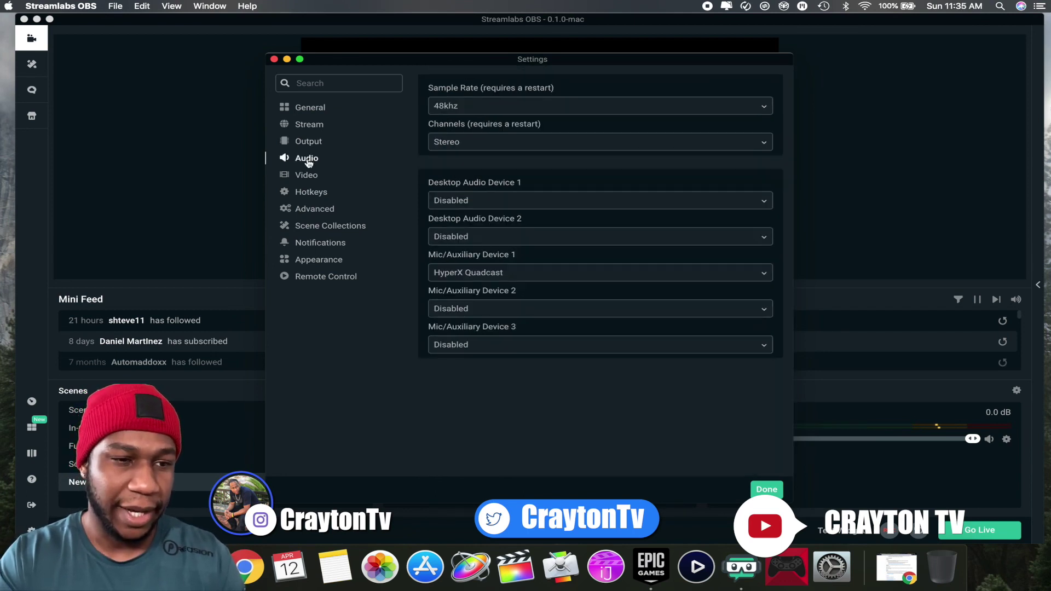
left_click(497, 107)
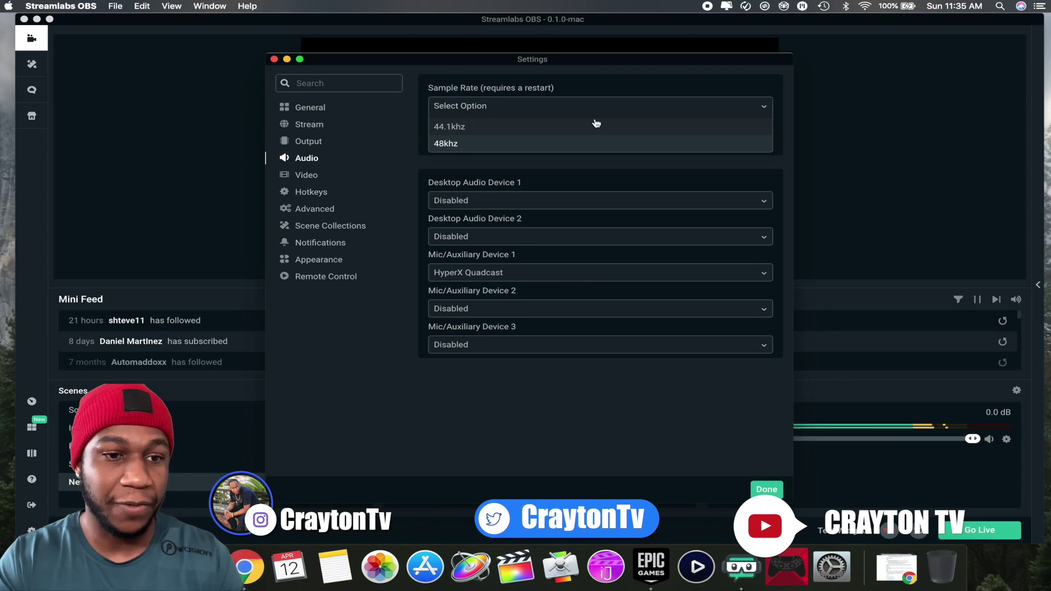
left_click(764, 107)
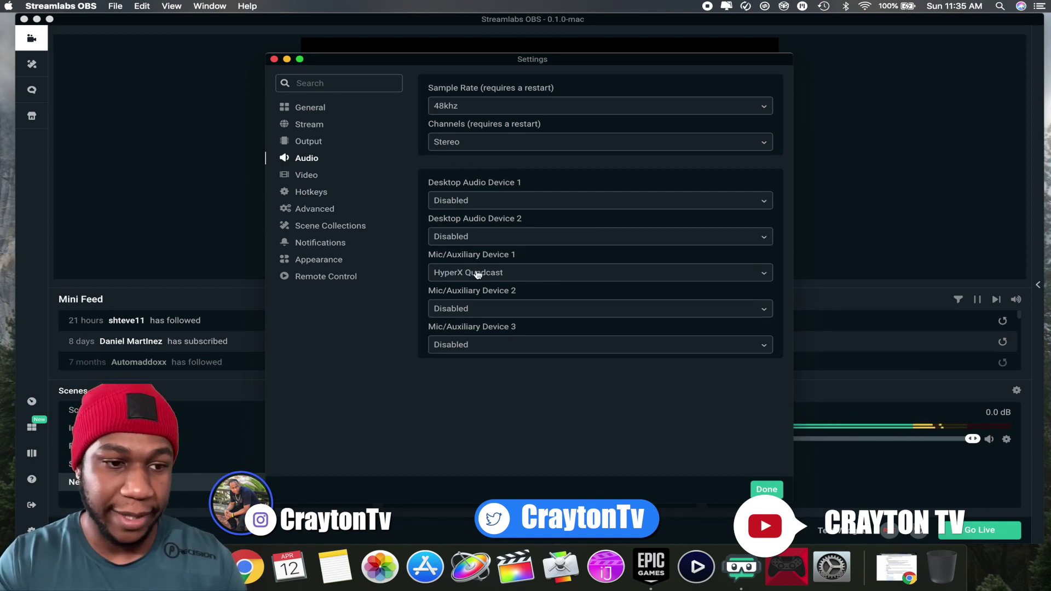
Step: Keep the video downscale filter on Lanczos with 1920x1080 base and 1280x720 output
left_click(312, 178)
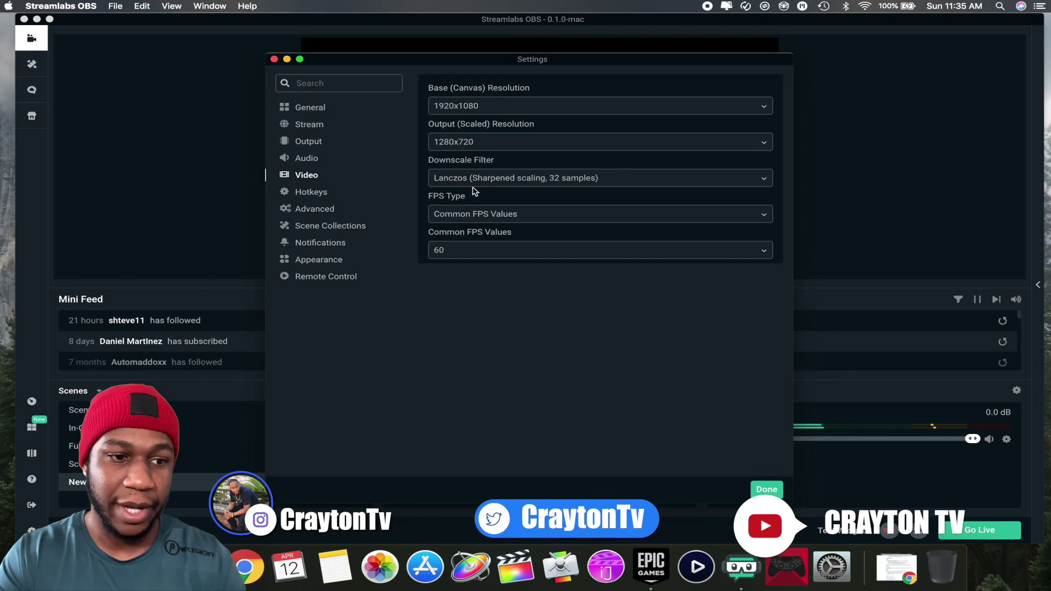
left_click(745, 180)
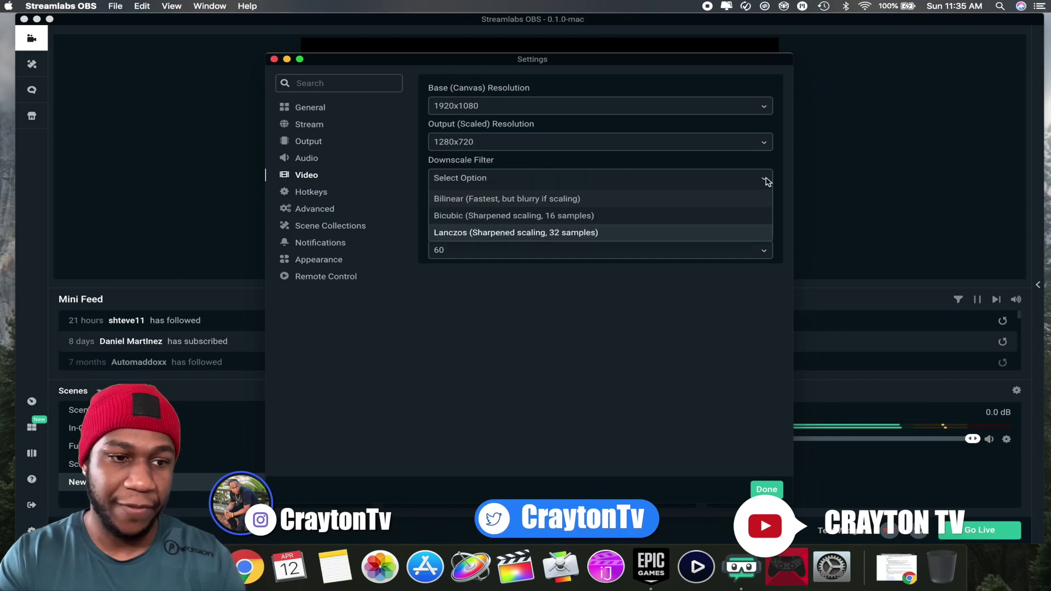
key("Return")
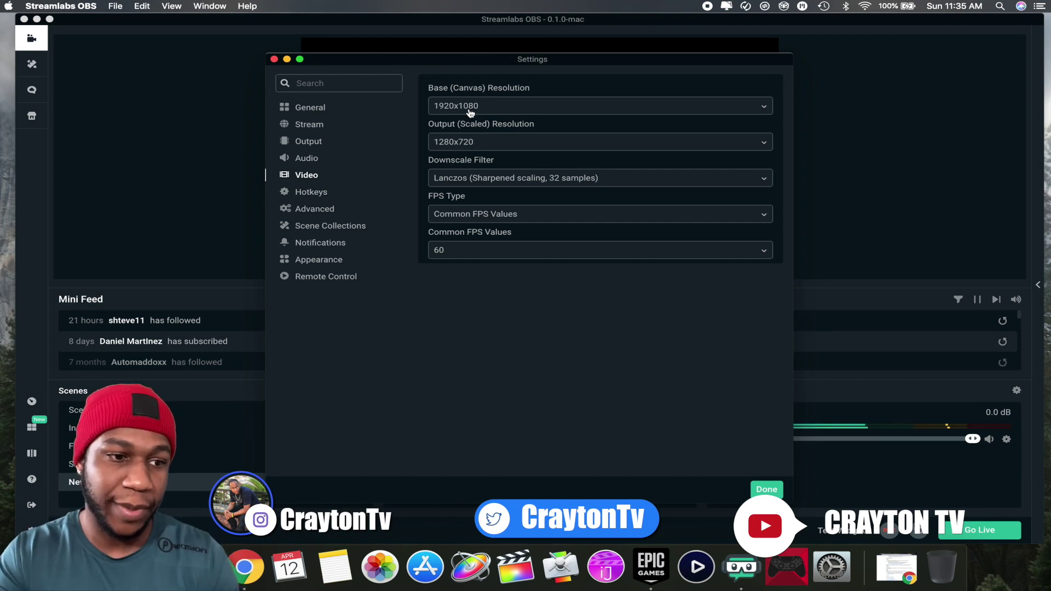
Step: Browse the Advanced settings, including Stream Delay, then show Appearance with Night theme and 100% chat text
left_click(317, 209)
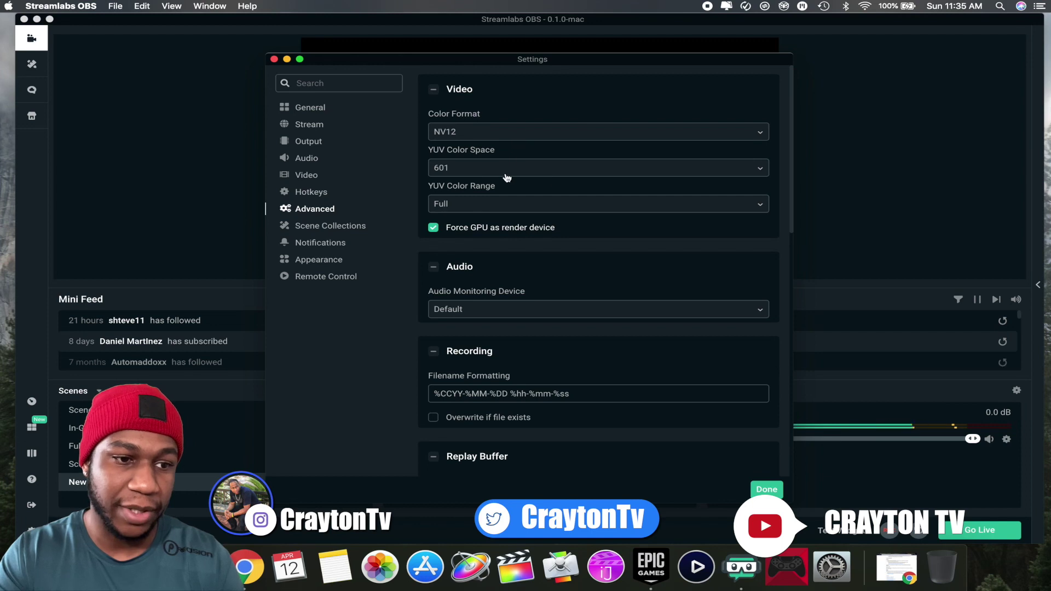
scroll(522, 211, "down", 3)
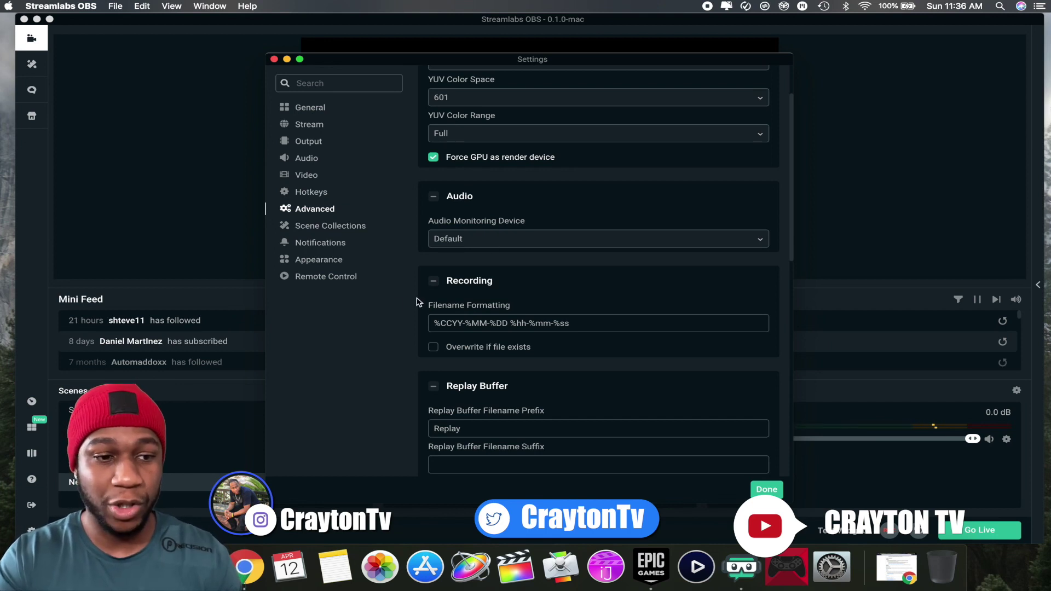
scroll(501, 269, "down", 3)
scroll(501, 268, "down", 2)
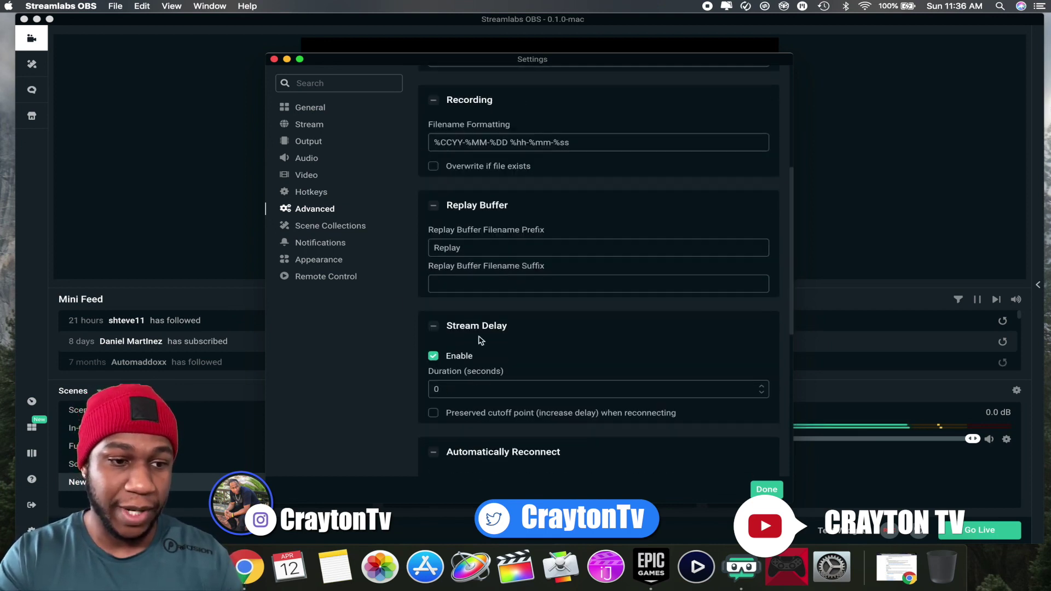
scroll(486, 368, "down", 3)
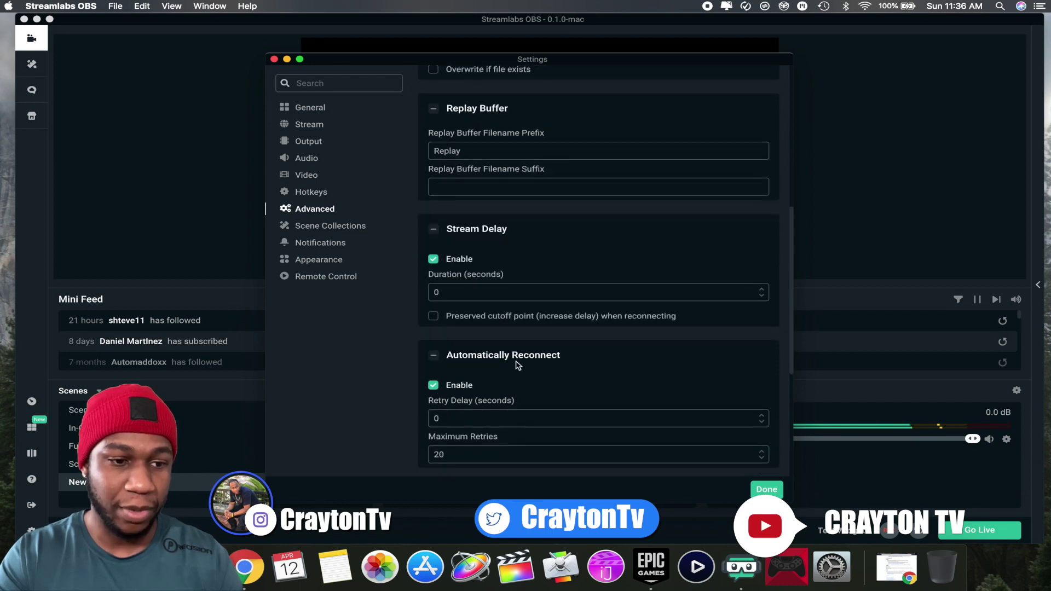
scroll(482, 281, "down", 3)
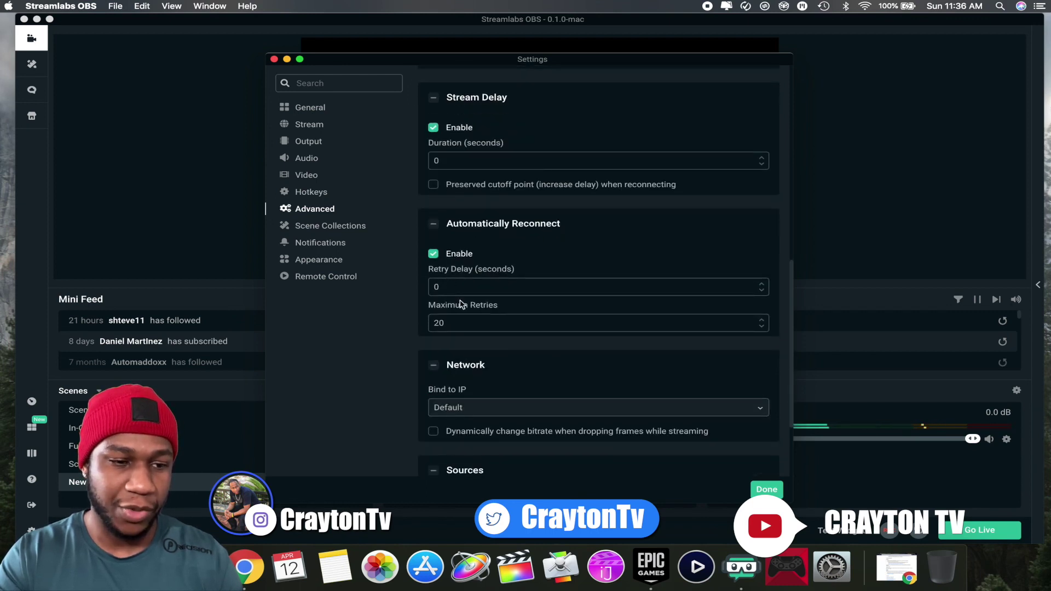
scroll(458, 305, "down", 2)
scroll(455, 285, "up", 3)
left_click(460, 238)
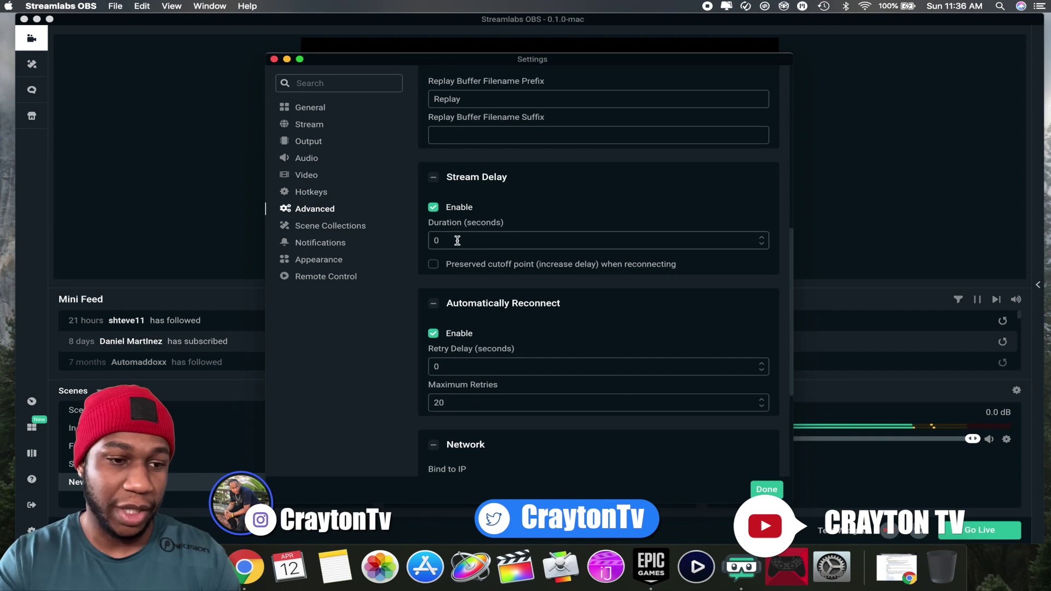
scroll(465, 258, "down", 5)
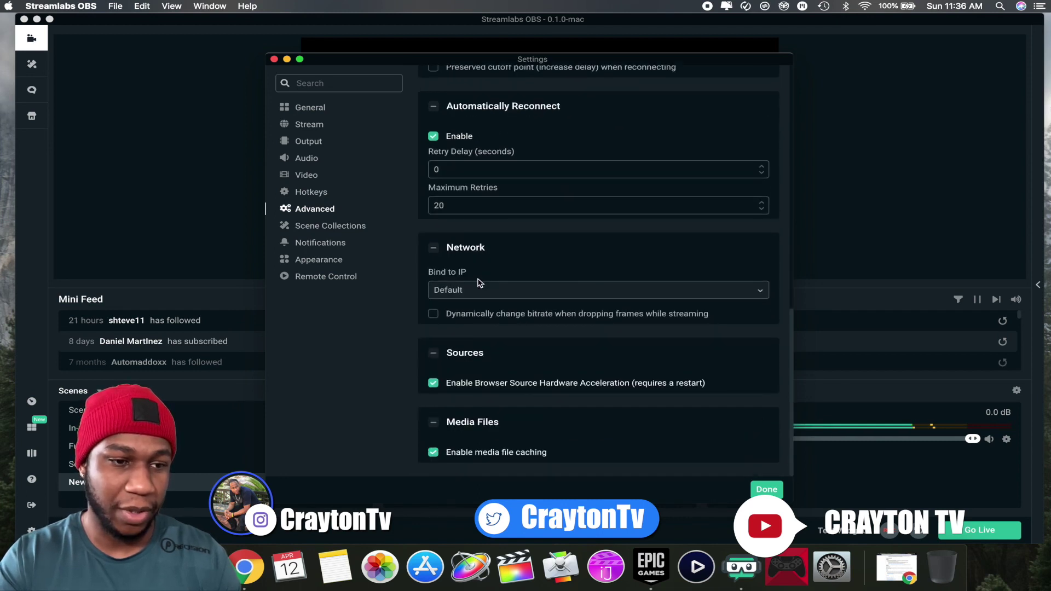
scroll(476, 282, "up", 10)
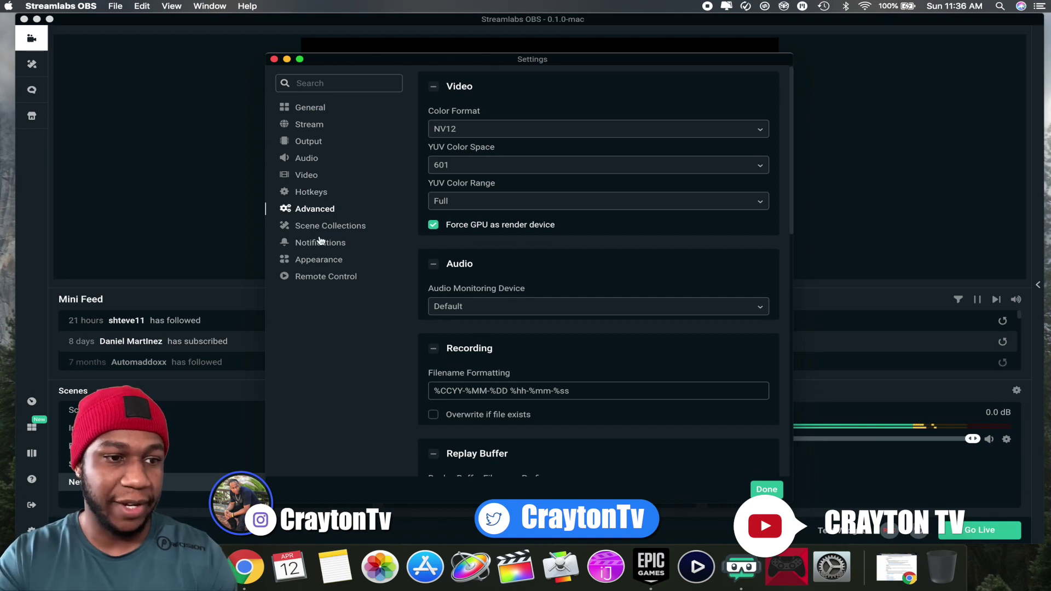
left_click(308, 255)
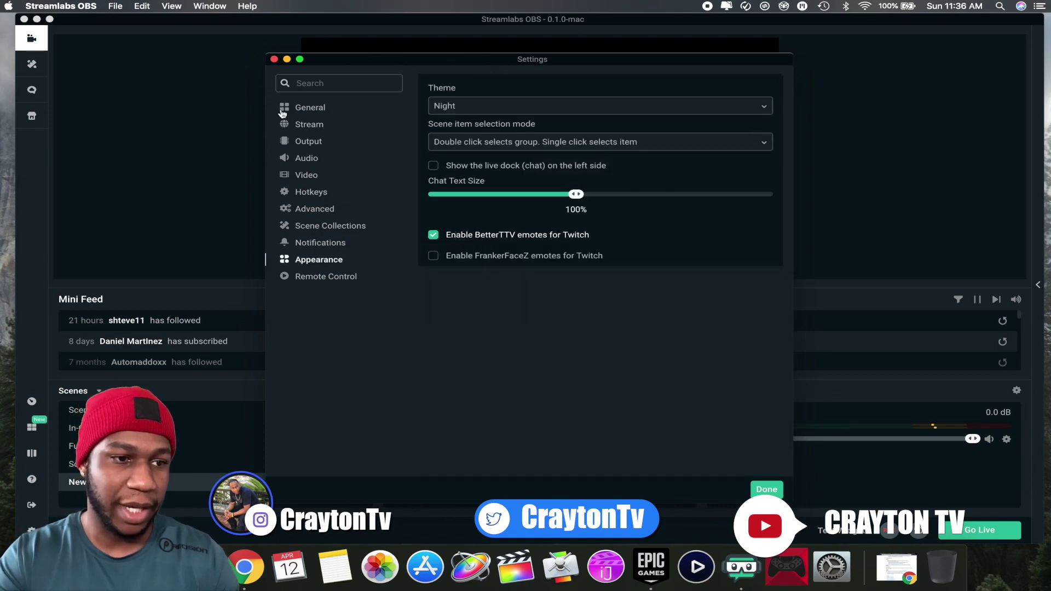
Step: Close Settings, select the empty new scene, and bring up the Add Source library
left_click(274, 60)
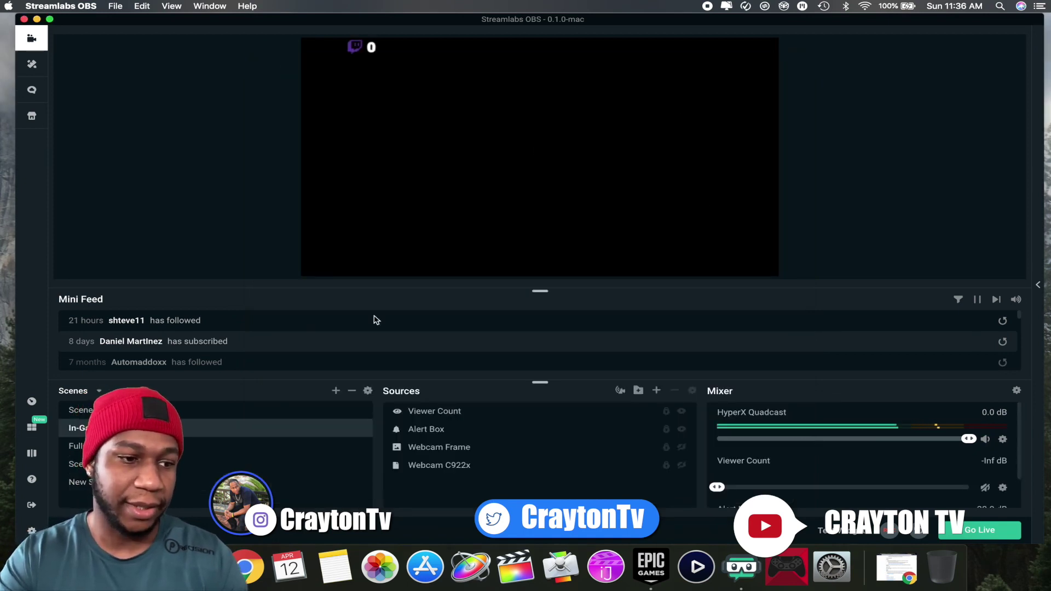
left_click(76, 482)
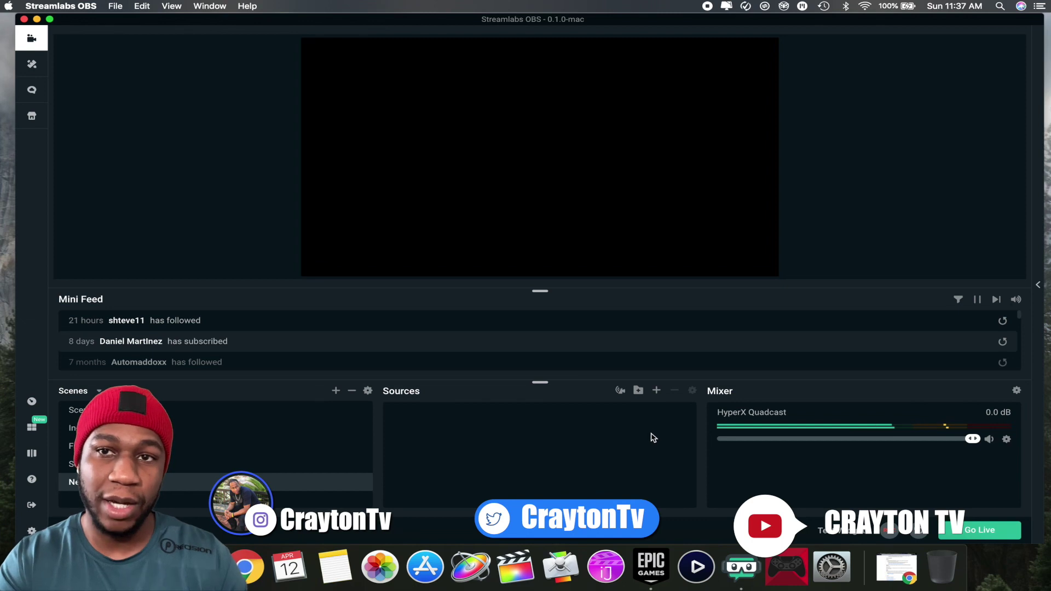
left_click(656, 391)
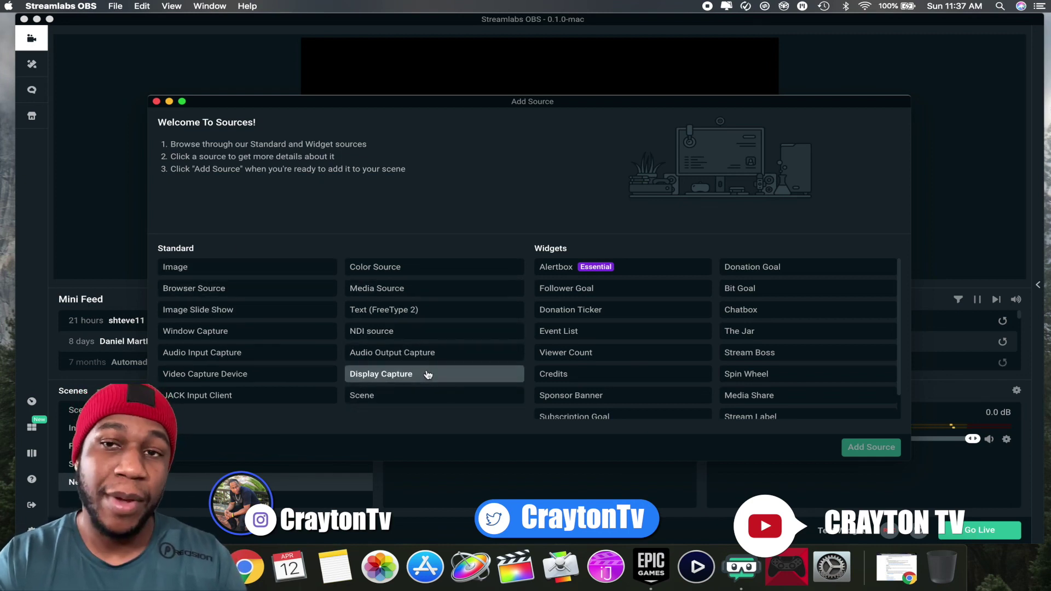
Step: Add an NDI Source from OBS Link, stretch the PS4 feed to fill the canvas, and lock it
left_click(373, 333)
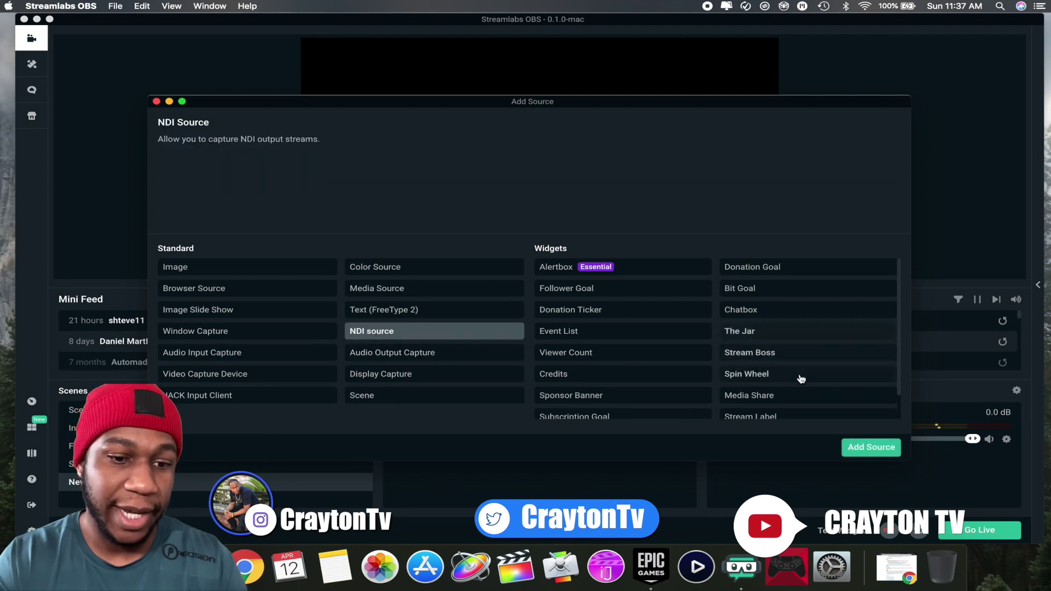
left_click(866, 446)
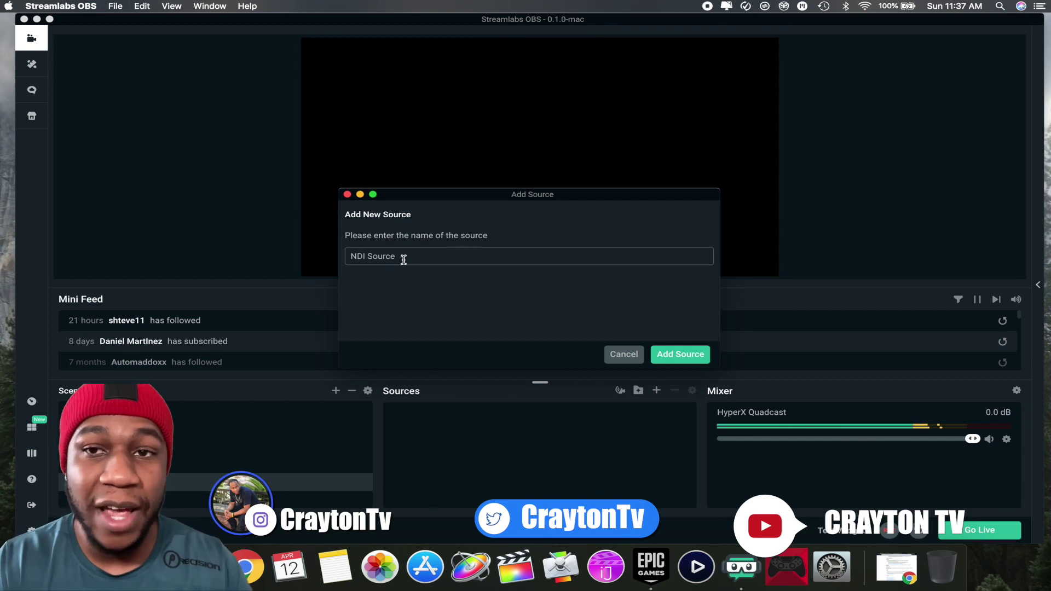
left_click(684, 355)
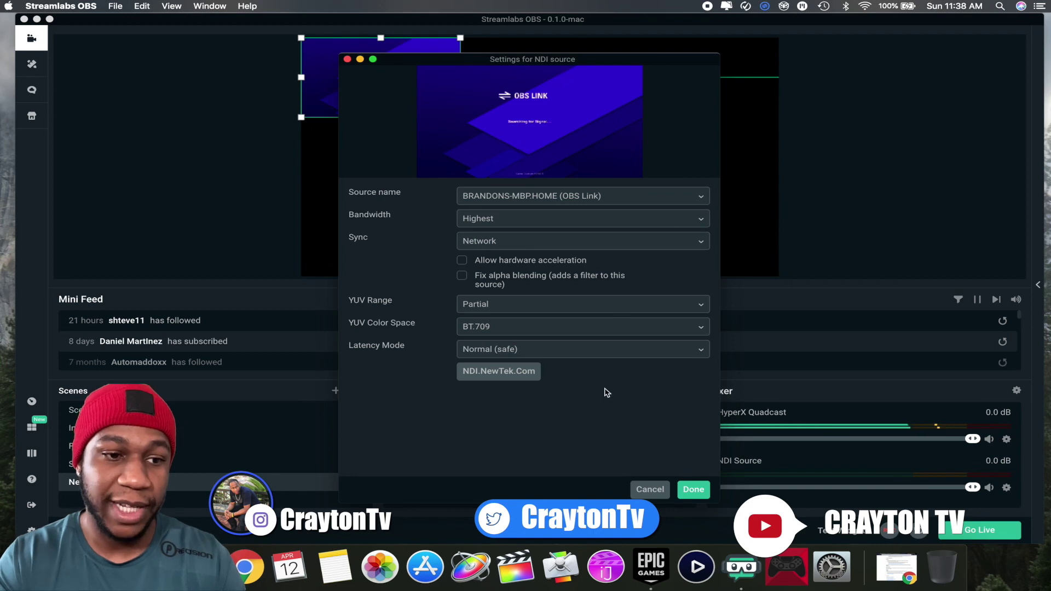
left_click(693, 490)
left_click_drag(460, 117, 745, 279)
left_click(666, 415)
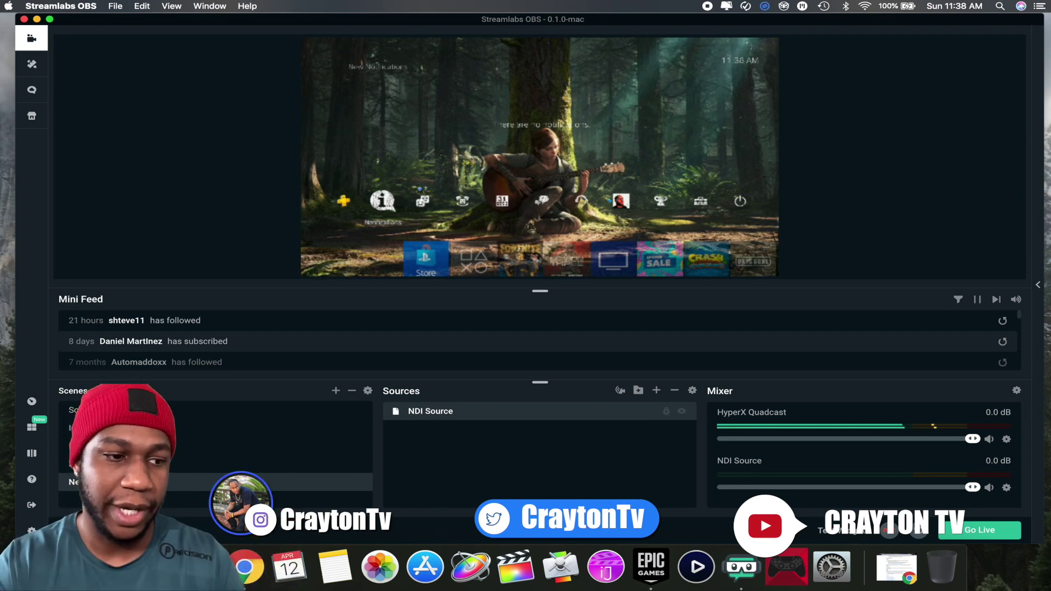
Step: In the In-Game scene, add a new NDI source named Game Capture showing the PS4 feed
left_click(247, 428)
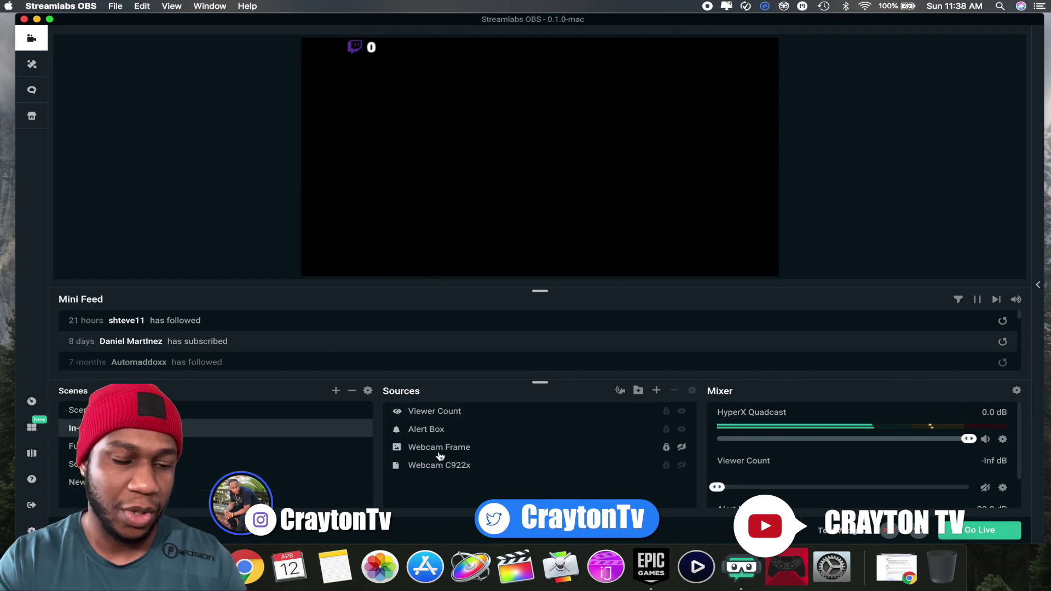
left_click(657, 391)
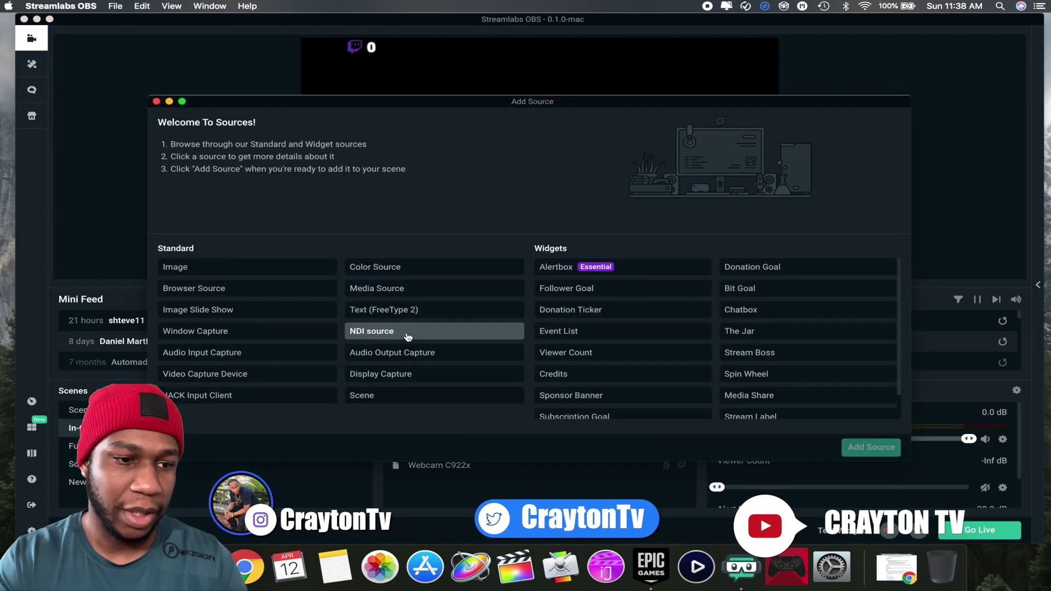
left_click(405, 333)
left_click(870, 447)
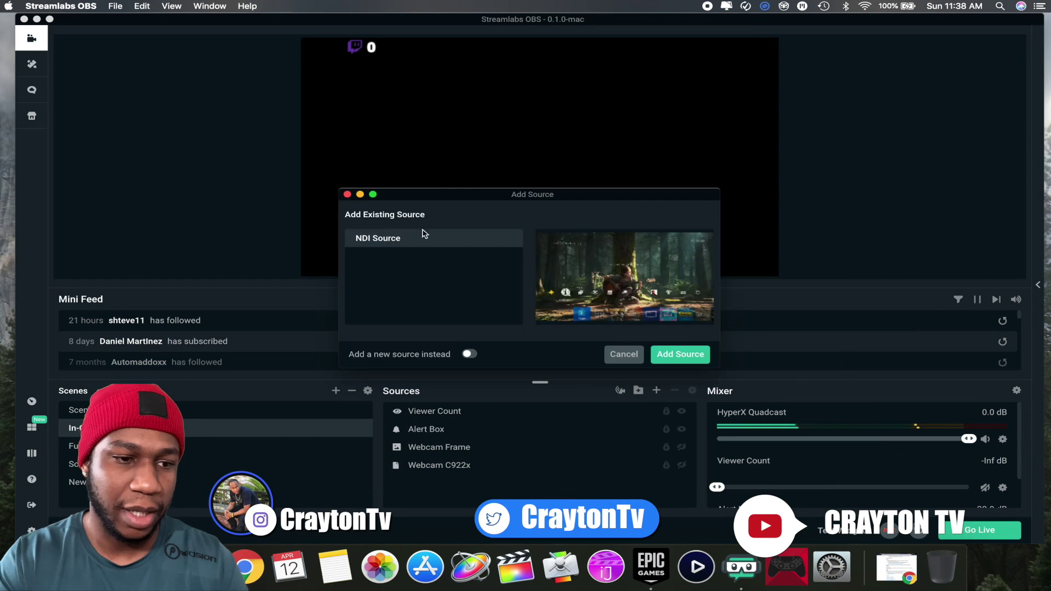
left_click(468, 354)
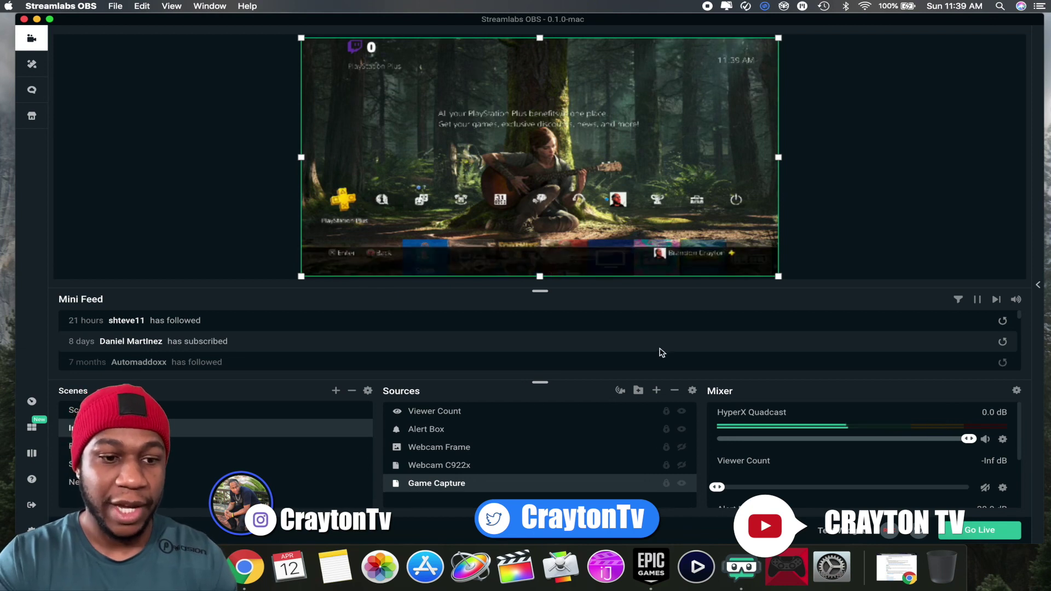
left_click(657, 391)
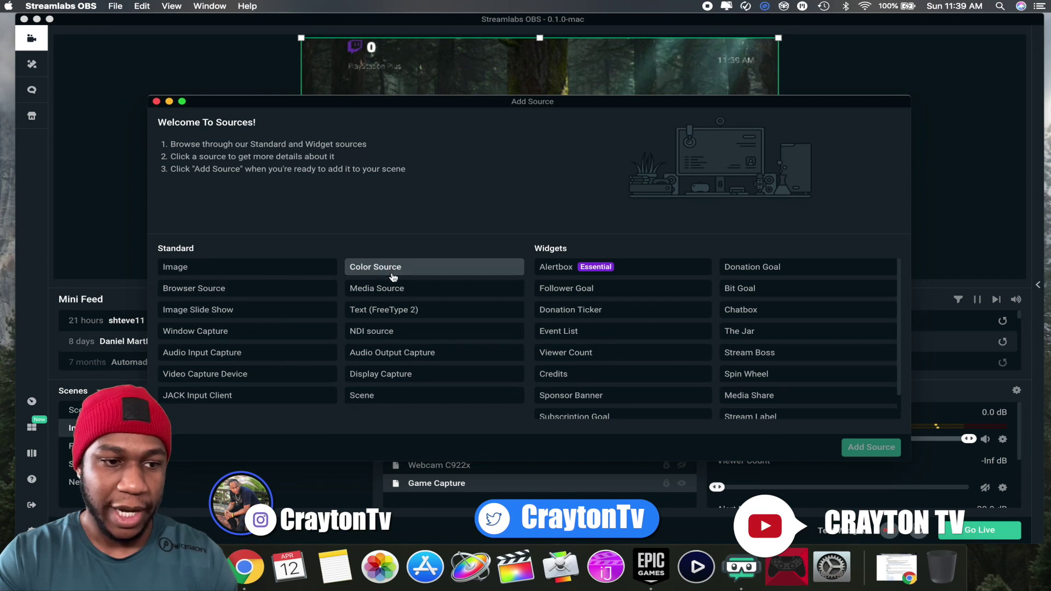
left_click(388, 275)
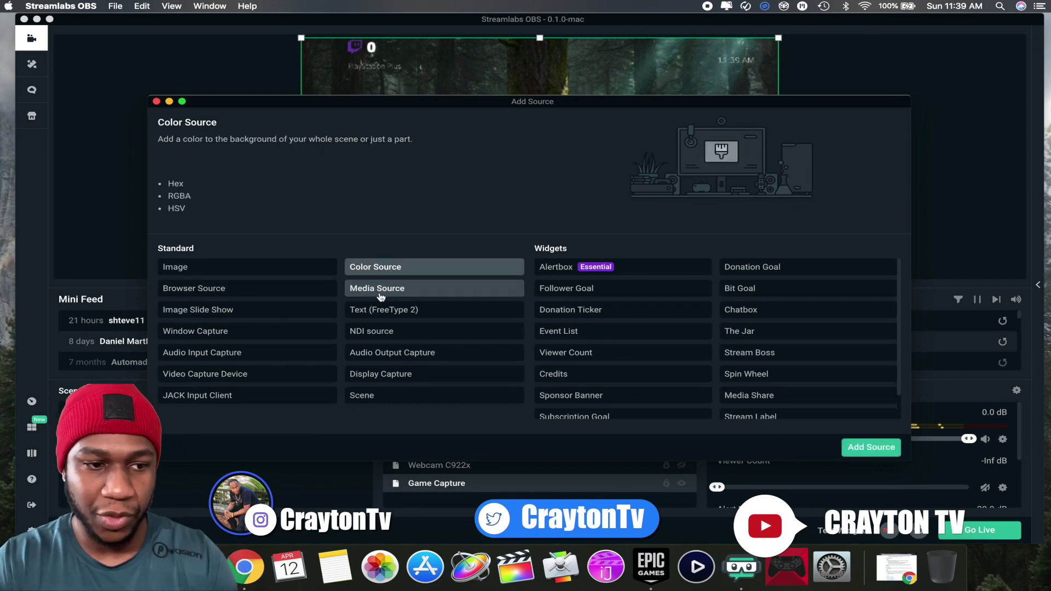
left_click(384, 289)
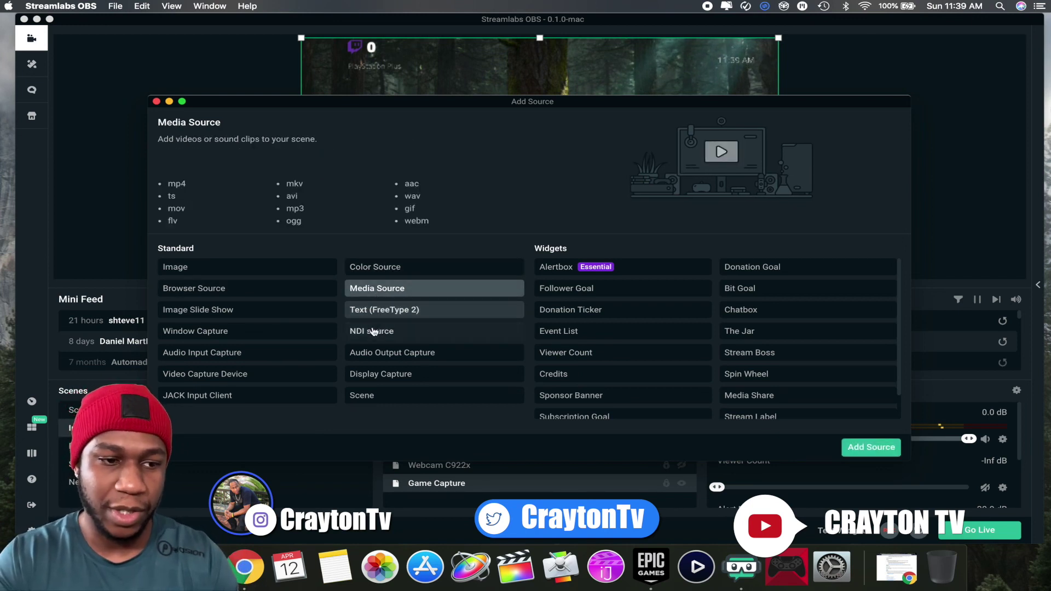
left_click(383, 353)
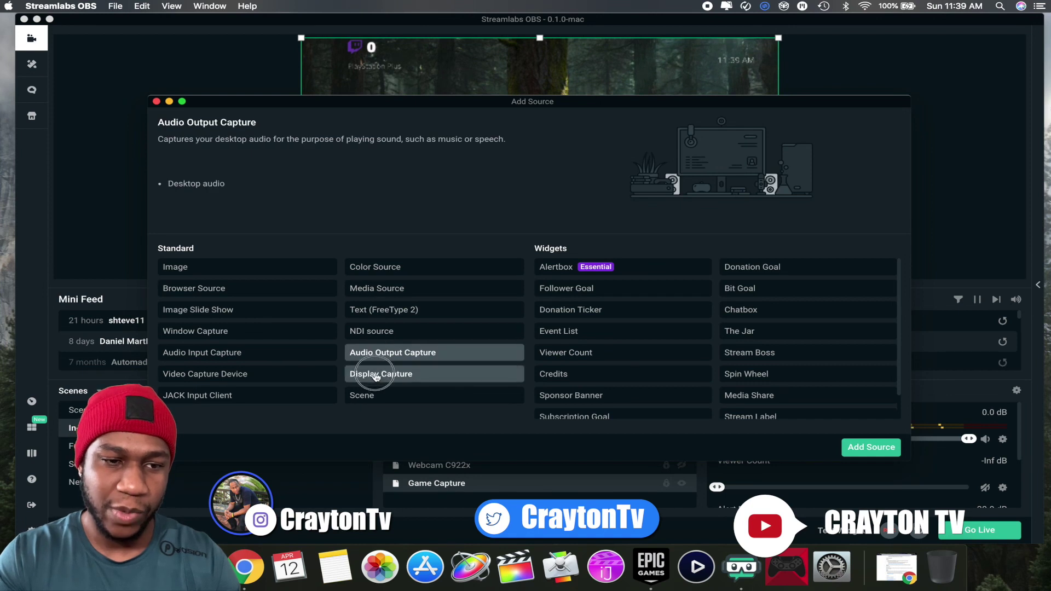
left_click(375, 375)
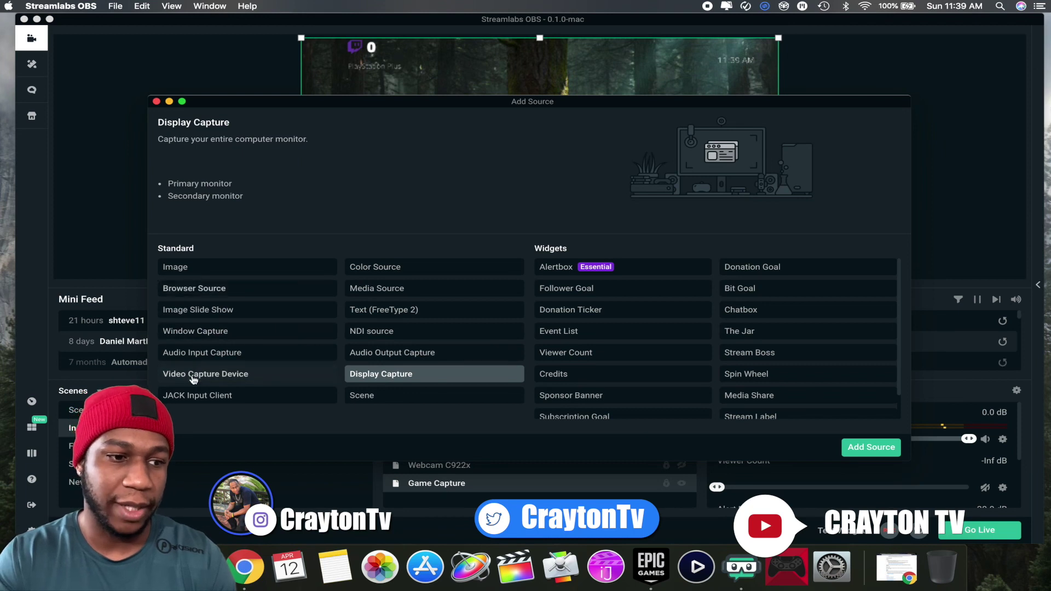
left_click(157, 102)
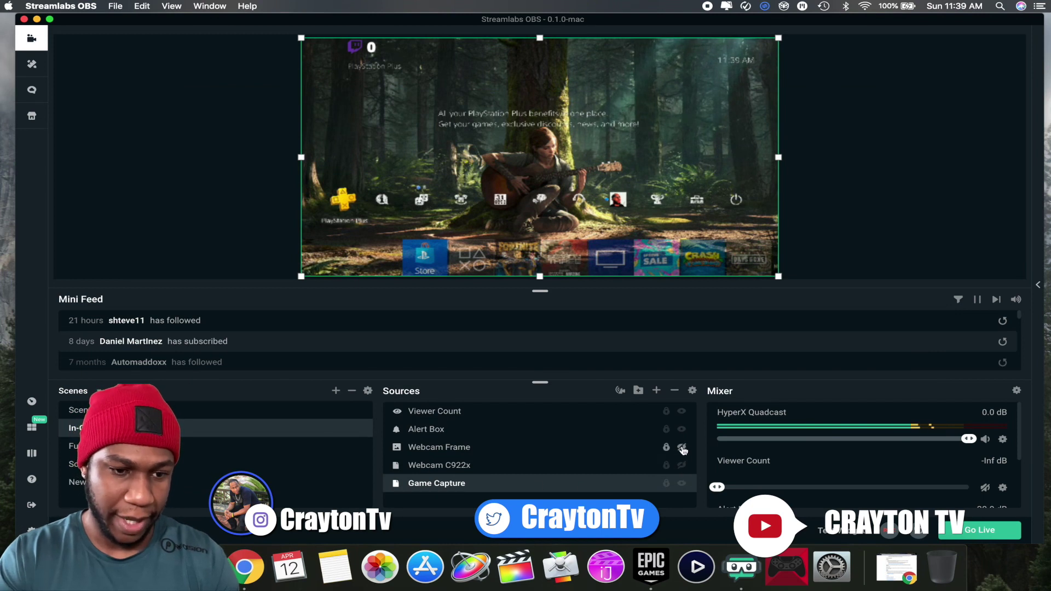
Step: Hide the Webcam C922x feed and the Webcam Frame overlay in the In-Game scene
left_click(681, 466)
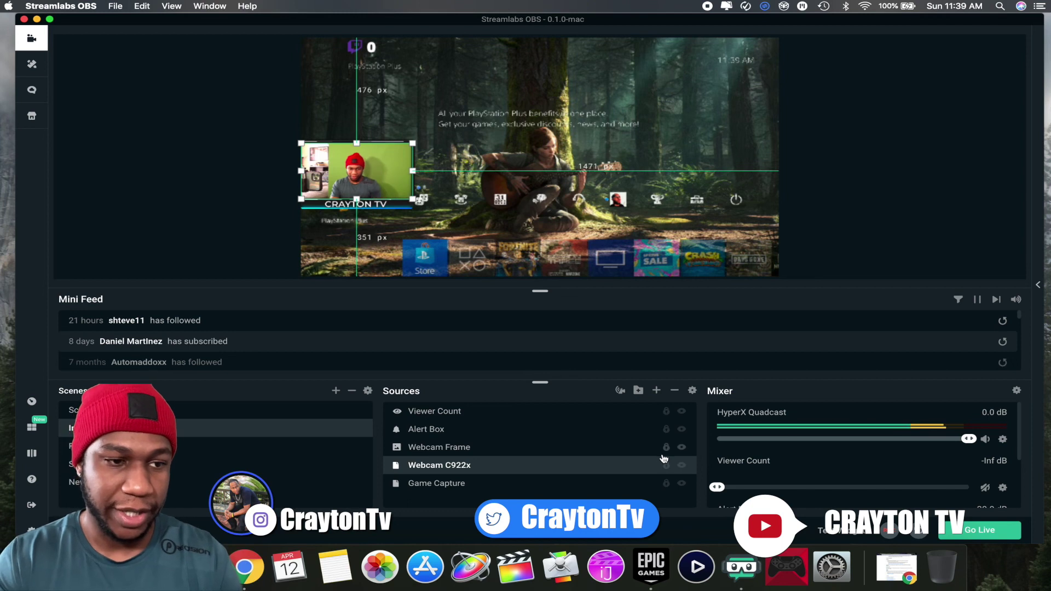
left_click(682, 465)
left_click(682, 448)
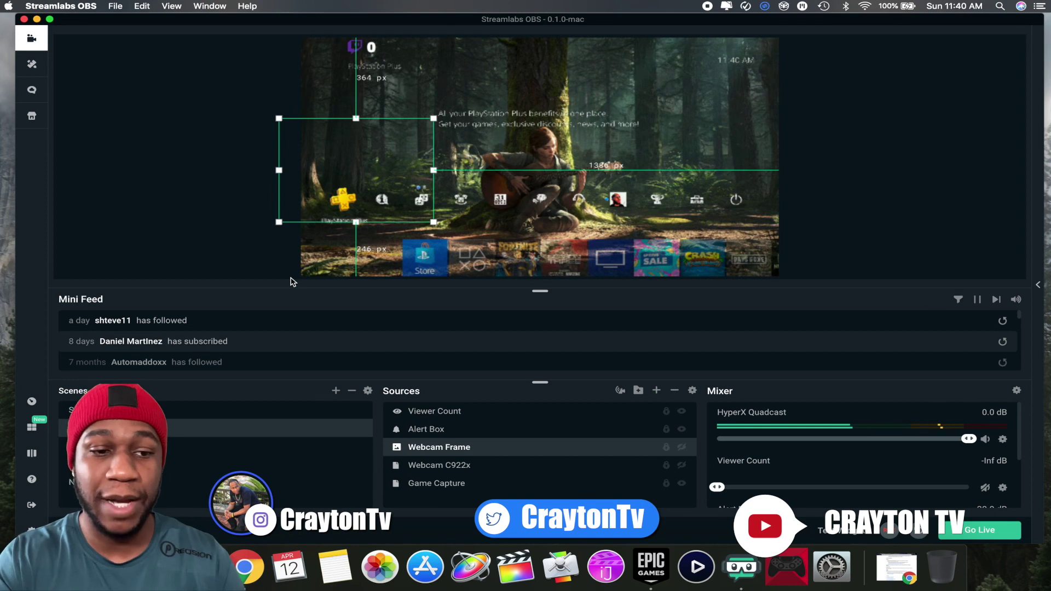
scroll(392, 323, "down", 3)
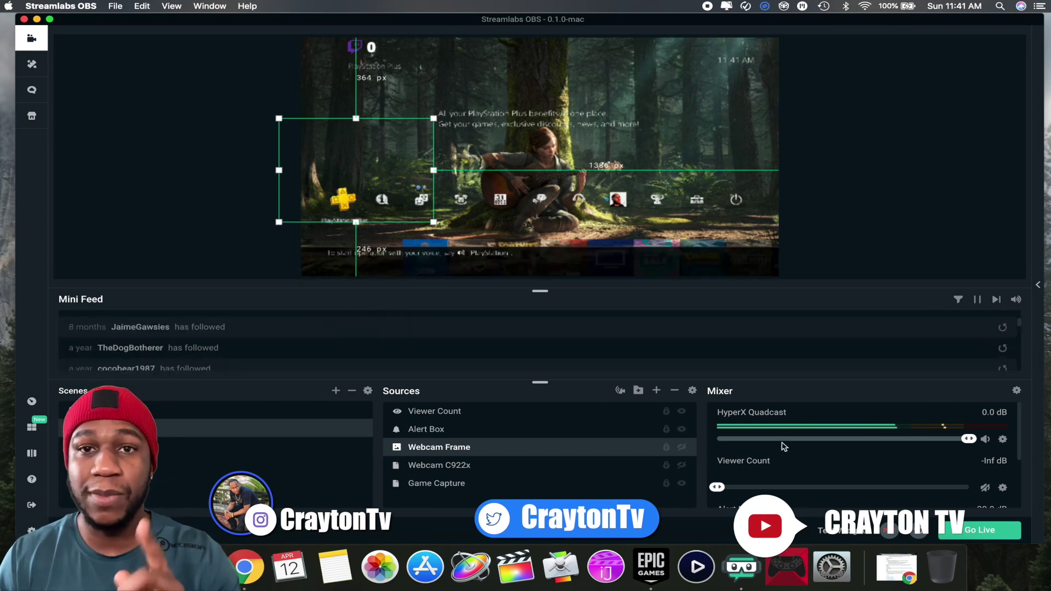